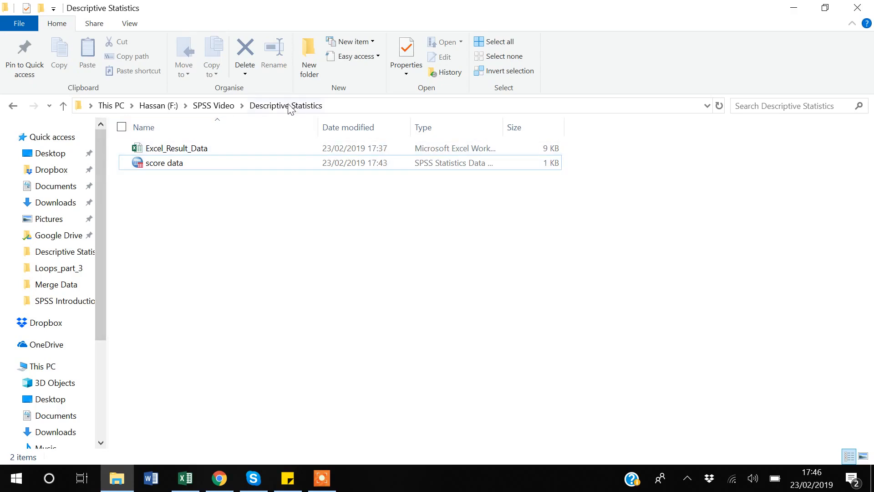
Inspect the file properties of the score data file to check its file type and extension.
{"action": "left_click", "coordinate": [182, 163]}
{"action": "left_click", "coordinate": [208, 185]}
{"action": "left_click", "coordinate": [173, 168]}
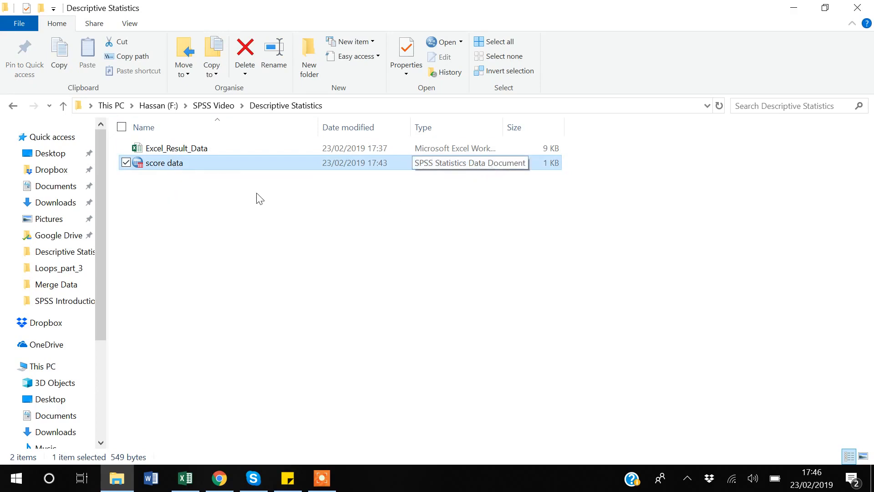
{"action": "right_click", "coordinate": [191, 166]}
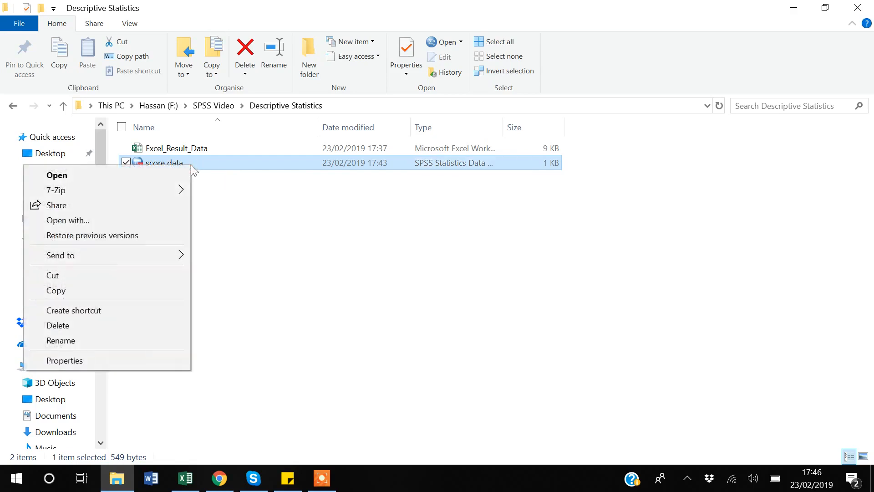
{"action": "left_click", "coordinate": [78, 361]}
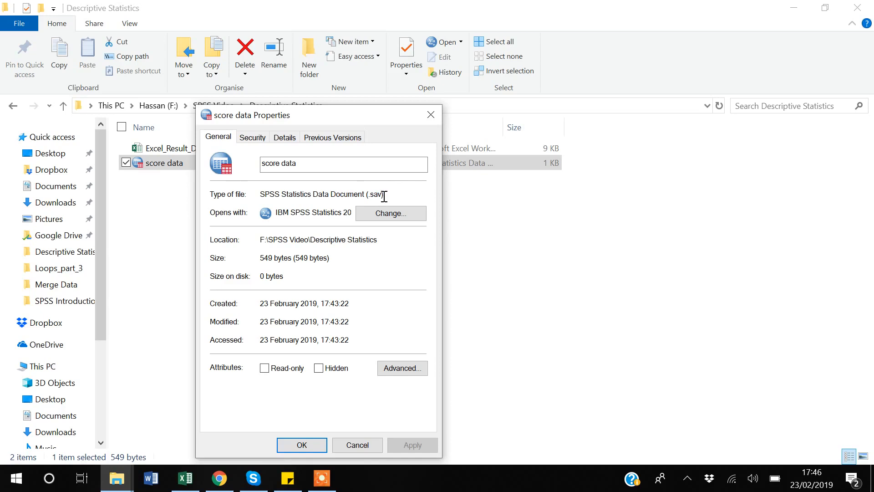
{"action": "left_click_drag", "start_coordinate": [384, 196], "coordinate": [366, 196]}
{"action": "left_click", "coordinate": [431, 116]}
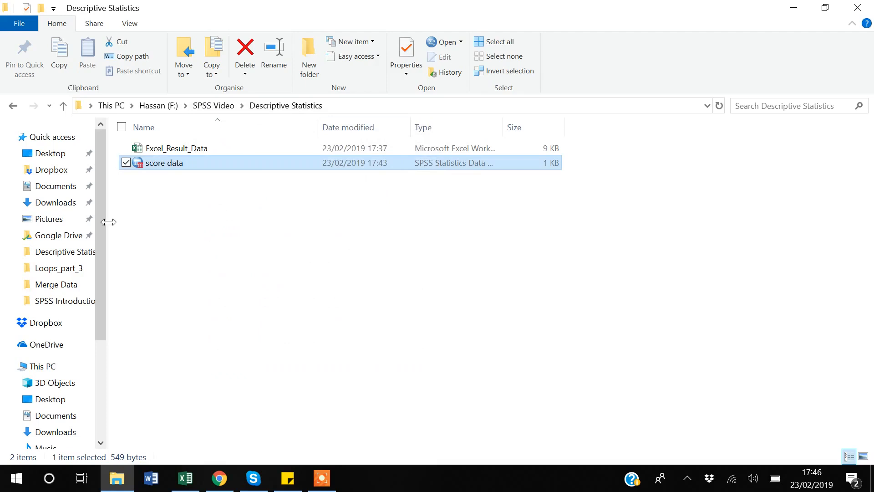
Open the score data file in SPSS to view its contents, and close it without saving the output.
{"action": "double_click", "coordinate": [160, 164]}
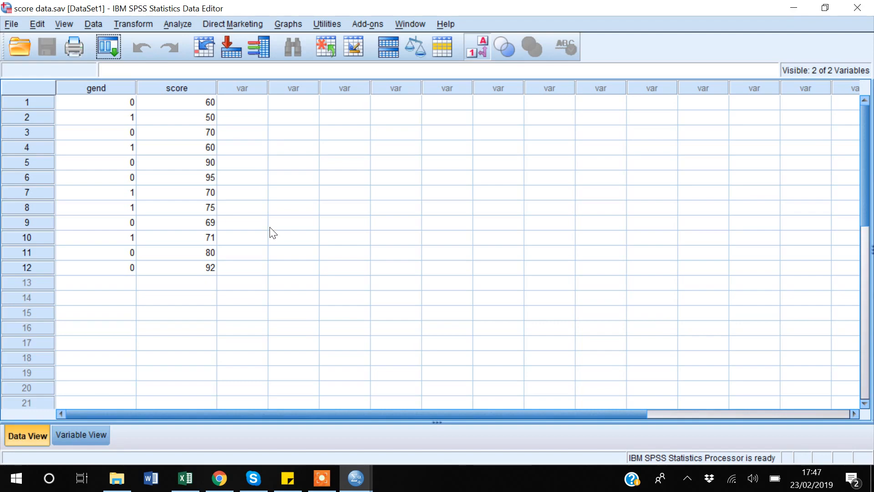
{"action": "left_click", "coordinate": [858, 8]}
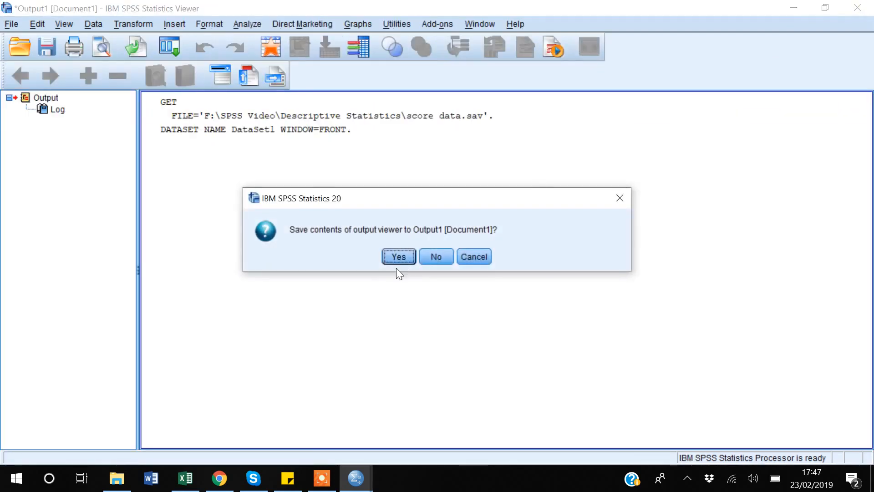
{"action": "left_click", "coordinate": [436, 257]}
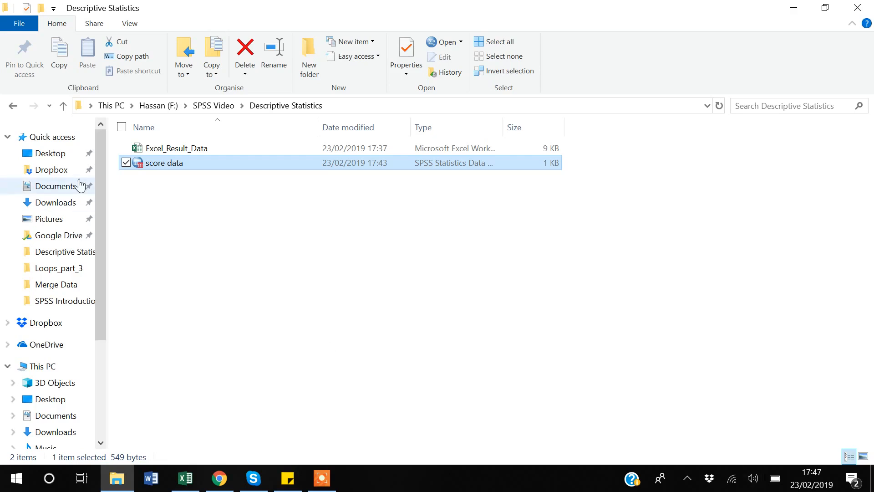
Open the Excel_Result_Data workbook, and start IBM SPSS Statistics 20 from the desktop with the first cell of the blank dataset selected.
{"action": "double_click", "coordinate": [149, 150]}
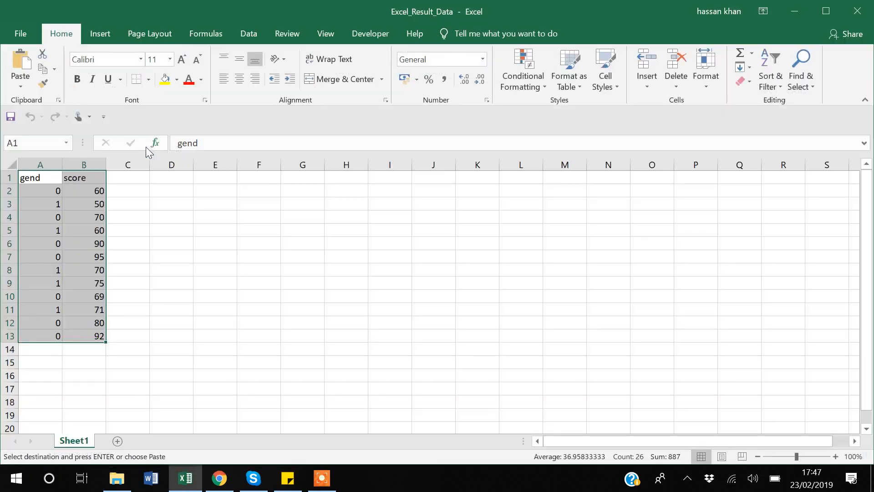
{"action": "left_click", "coordinate": [197, 240]}
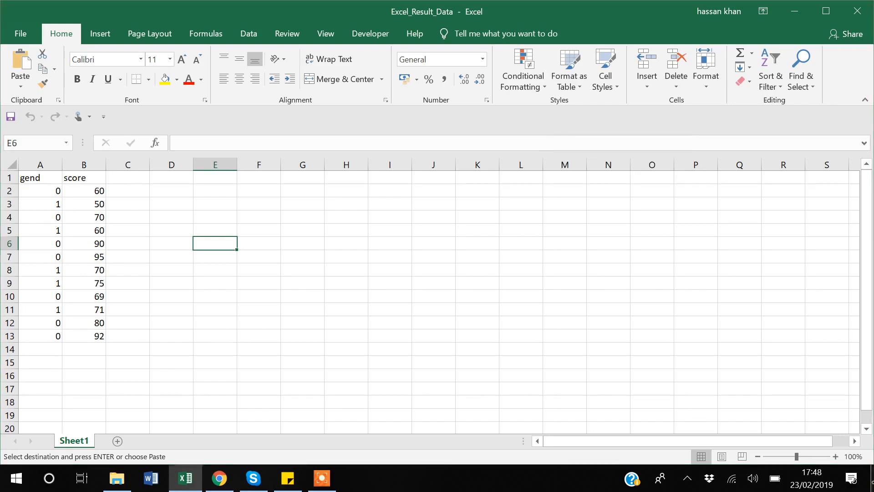
{"action": "left_click", "coordinate": [872, 478]}
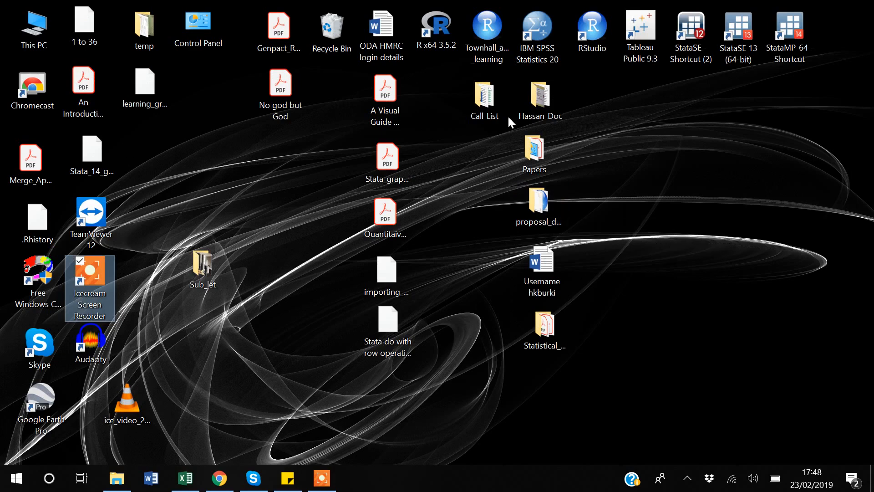
{"action": "left_click", "coordinate": [536, 43]}
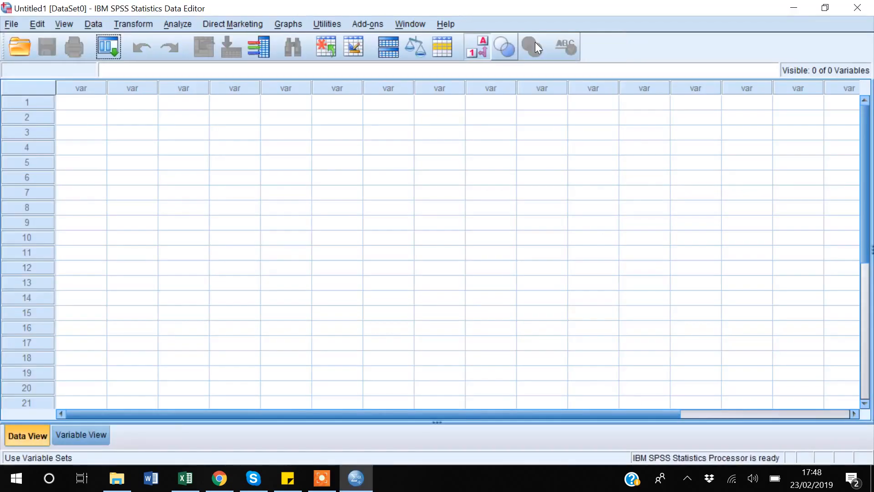
{"action": "left_click", "coordinate": [88, 103]}
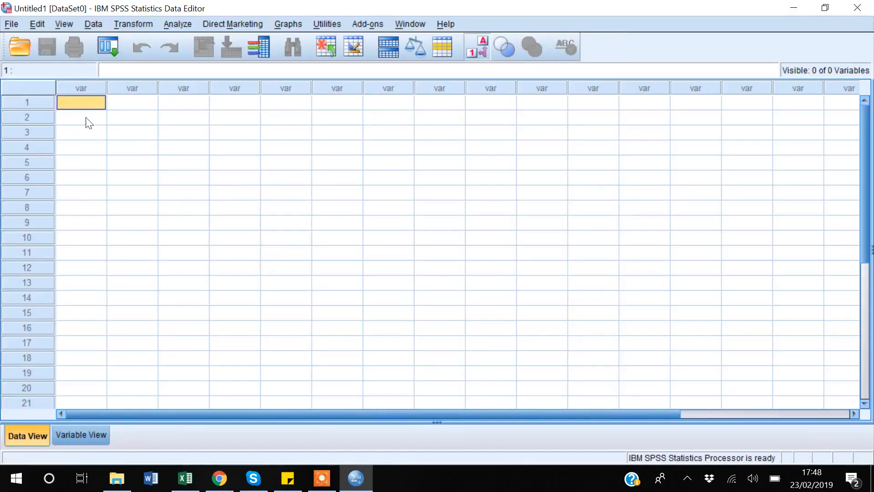
Copy the gend and score data in A1:B13 from the Excel workbook and paste it into the first cell of the SPSS dataset.
{"action": "left_click", "coordinate": [185, 478]}
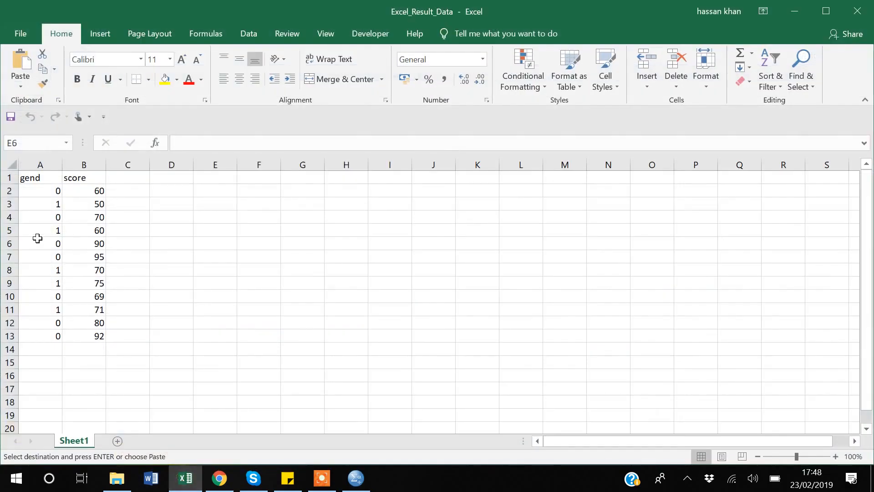
{"action": "left_click", "coordinate": [36, 179]}
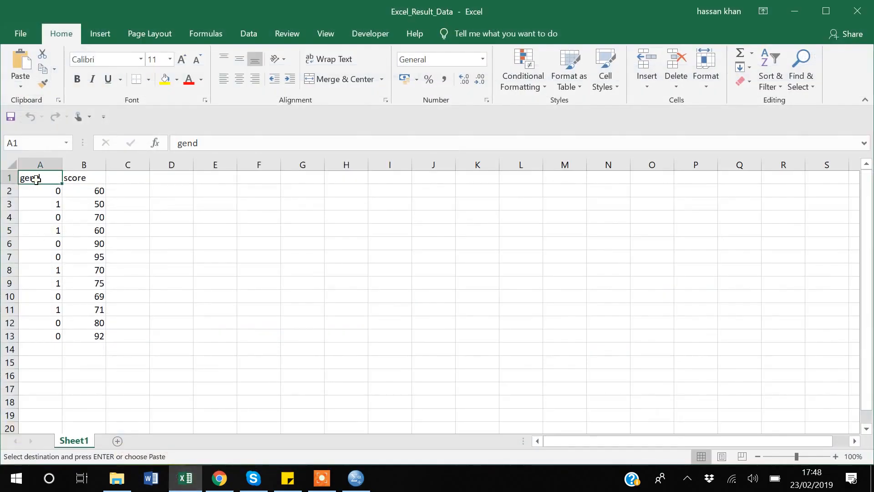
{"action": "key", "text": "ctrl+shift+Right"}
{"action": "key", "text": "ctrl+shift+Down"}
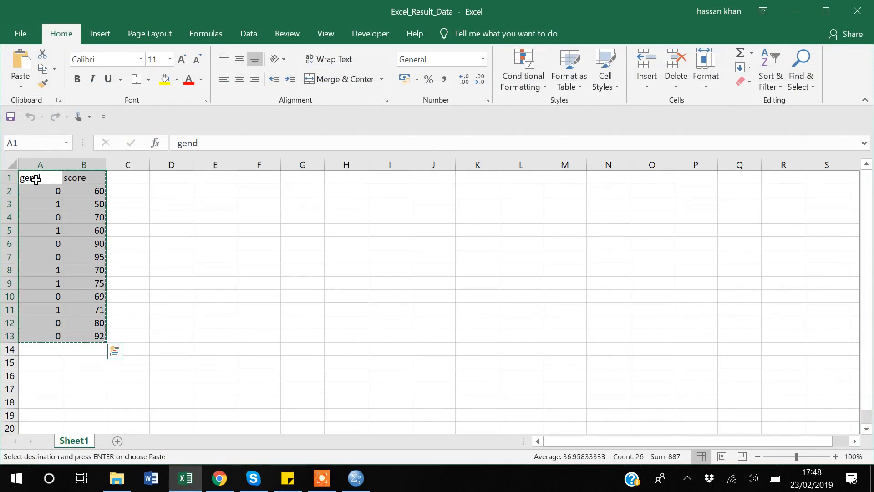
{"action": "key", "text": "alt+Tab"}
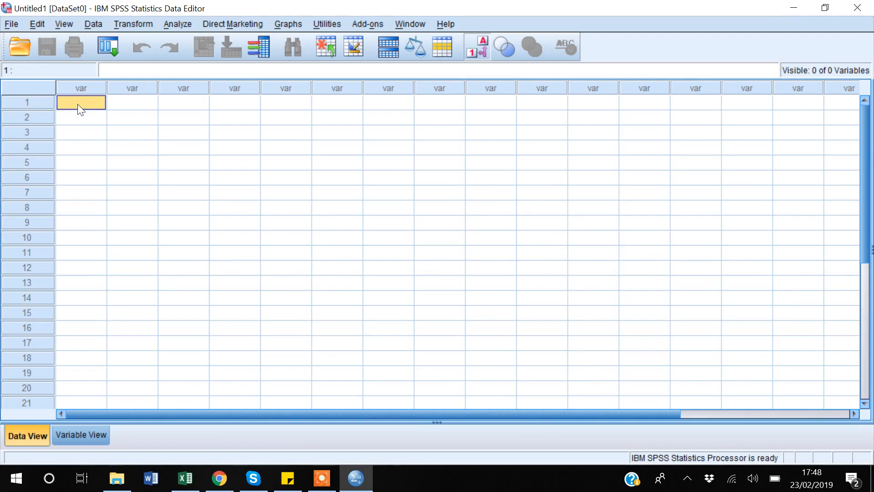
{"action": "key", "text": "ctrl+v"}
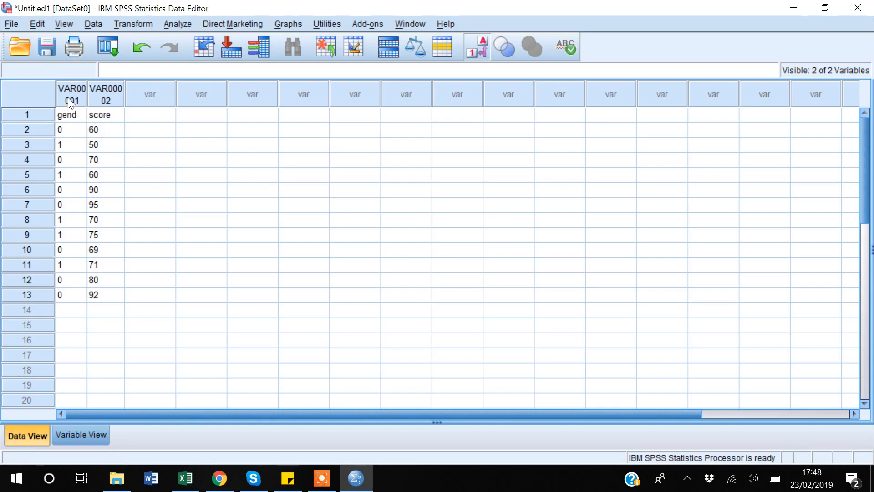
Delete the first case, which holds the gend and score header text, from the pasted data.
{"action": "left_click", "coordinate": [34, 113]}
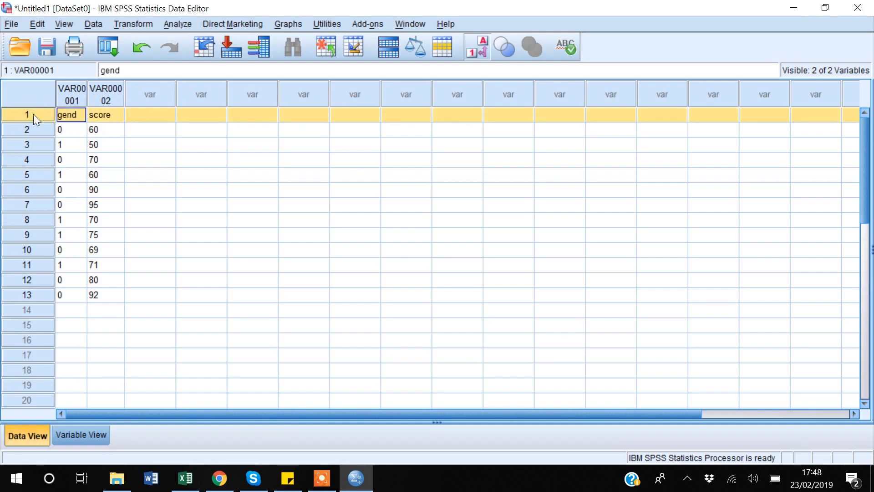
{"action": "right_click", "coordinate": [34, 113]}
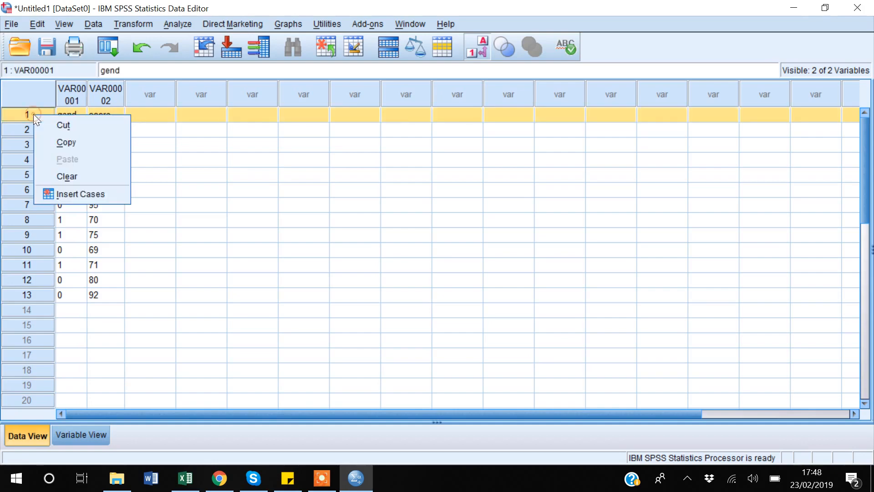
{"action": "left_click", "coordinate": [69, 178]}
{"action": "left_click", "coordinate": [132, 200]}
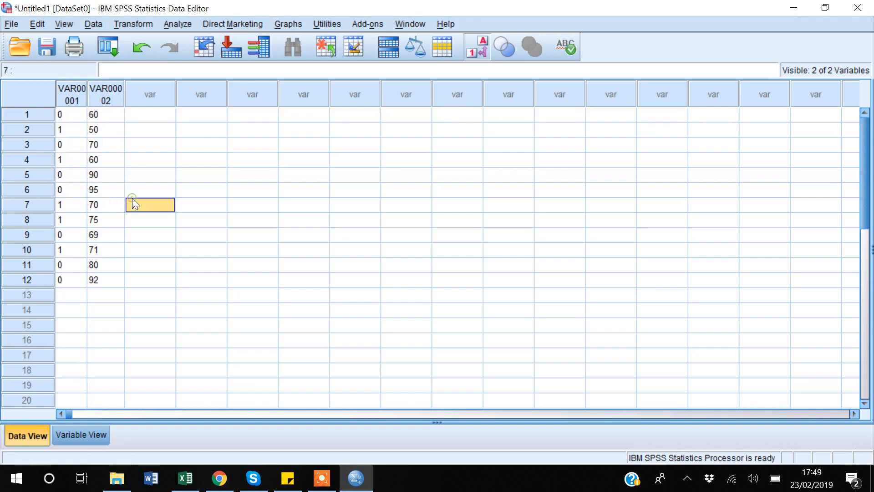
Rename the first variable as Gender in the variable definitions.
{"action": "left_click", "coordinate": [87, 433]}
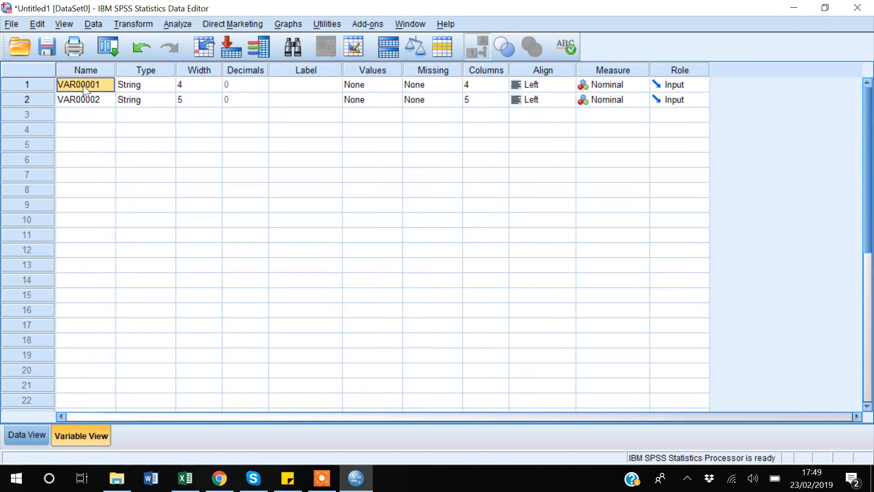
{"action": "key", "text": "BackSpace"}
{"action": "type", "text": "Gender"}
{"action": "key", "text": "Return"}
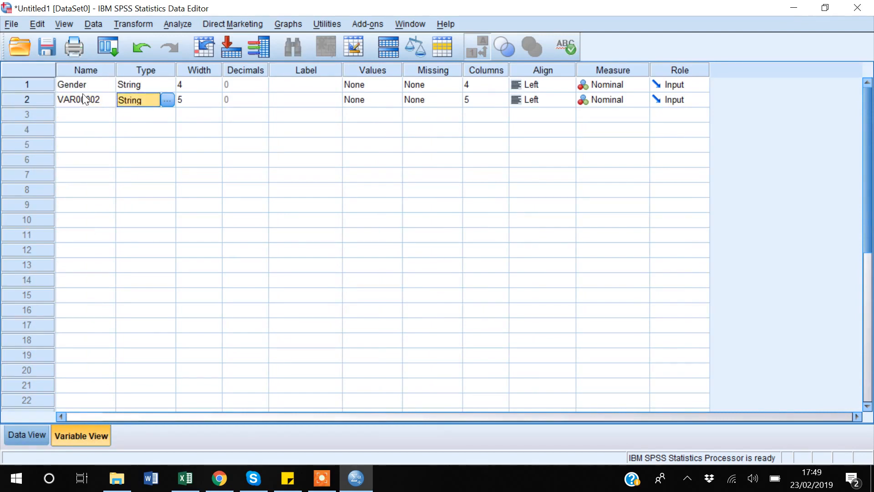
Rename the second variable as Score and return to the data to check both column names.
{"action": "left_click", "coordinate": [81, 95]}
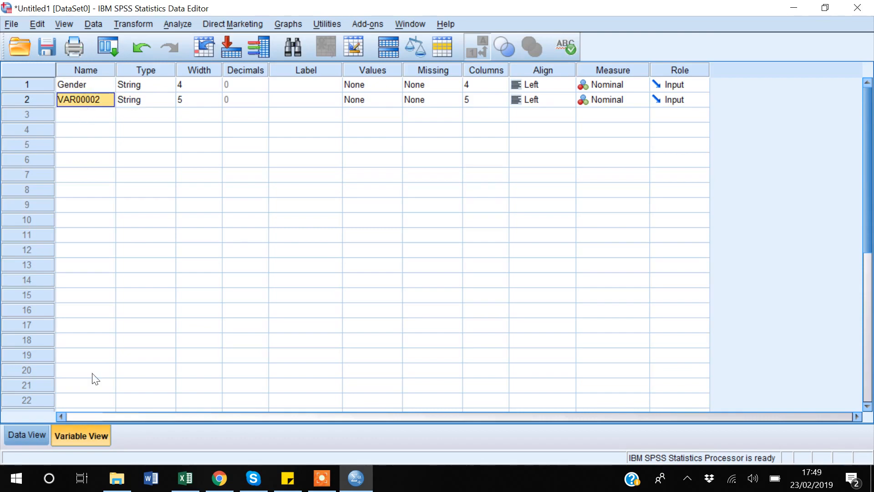
{"action": "left_click", "coordinate": [30, 436]}
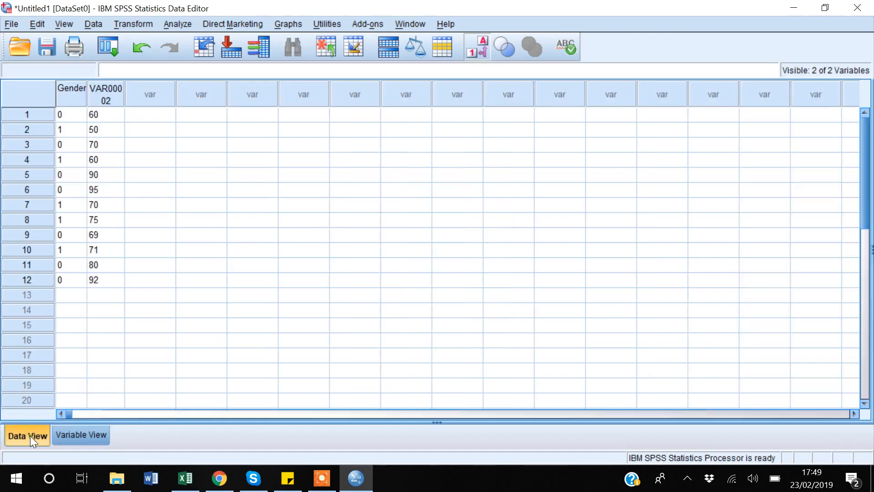
{"action": "left_click", "coordinate": [73, 434]}
{"action": "type", "text": "S"}
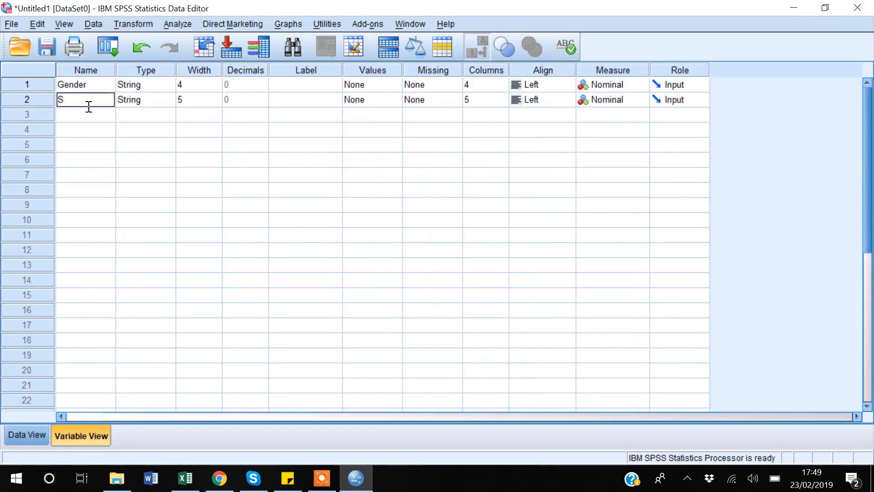
{"action": "type", "text": "core"}
{"action": "key", "text": "Return"}
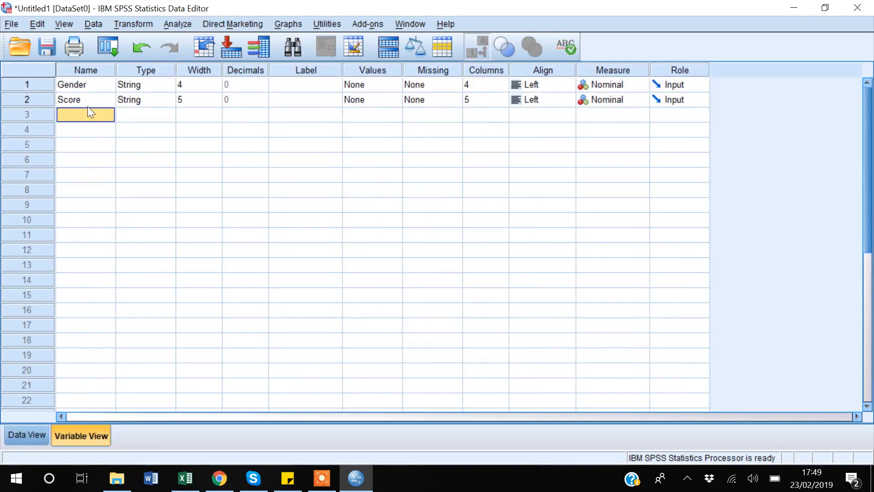
{"action": "left_click", "coordinate": [14, 437]}
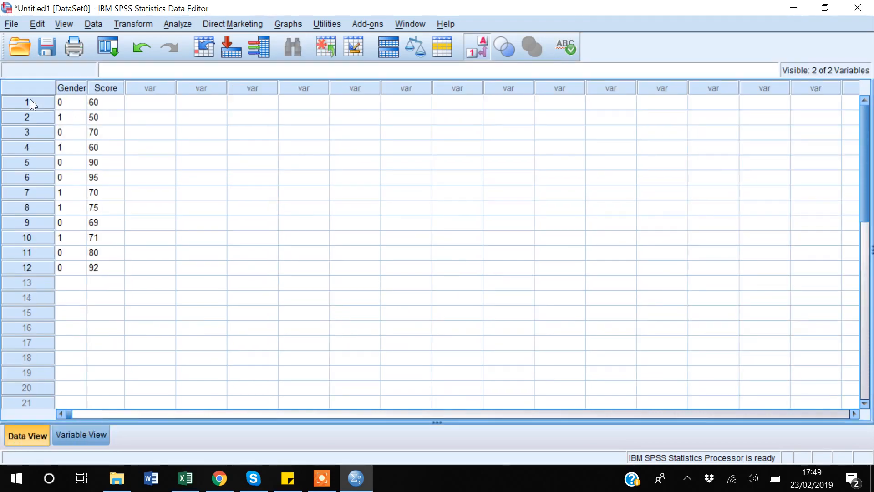
Change the Gender variable's type to Numeric.
{"action": "left_click", "coordinate": [91, 443]}
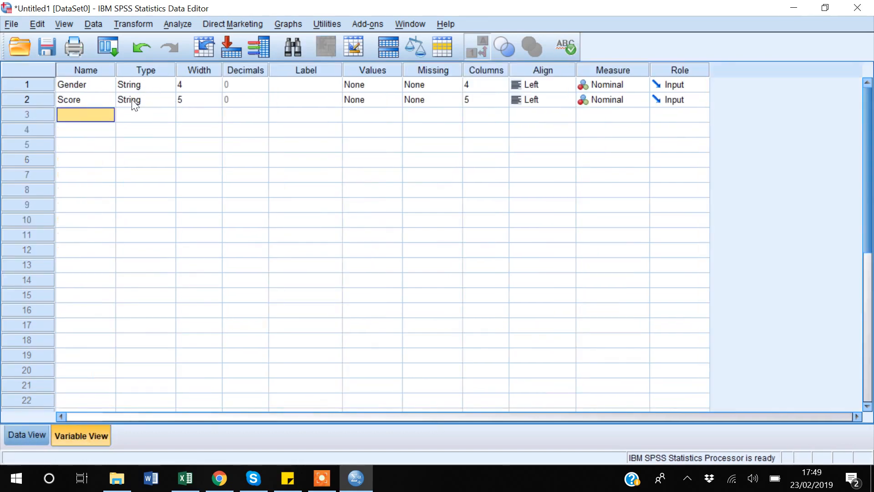
{"action": "left_click", "coordinate": [148, 86]}
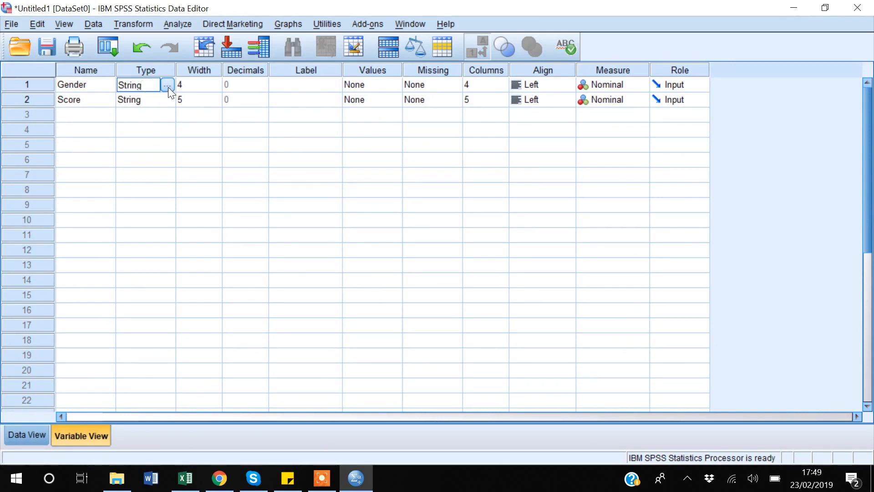
{"action": "left_click", "coordinate": [168, 86]}
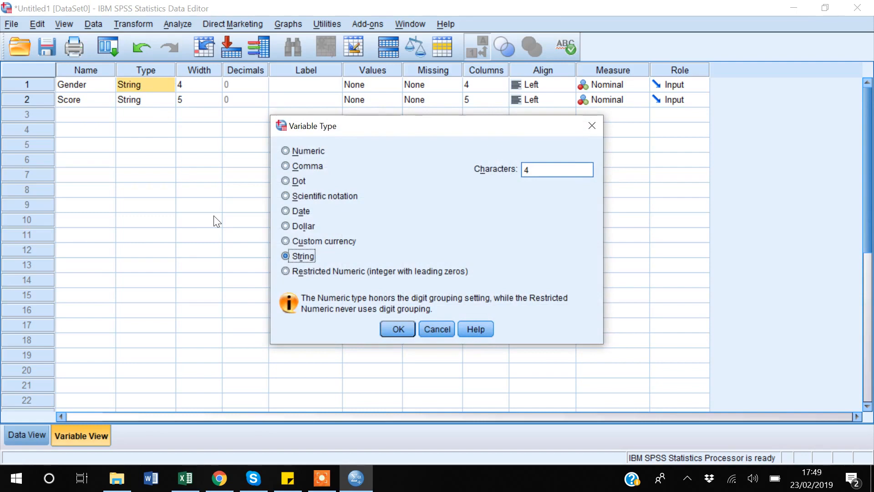
{"action": "left_click", "coordinate": [286, 152]}
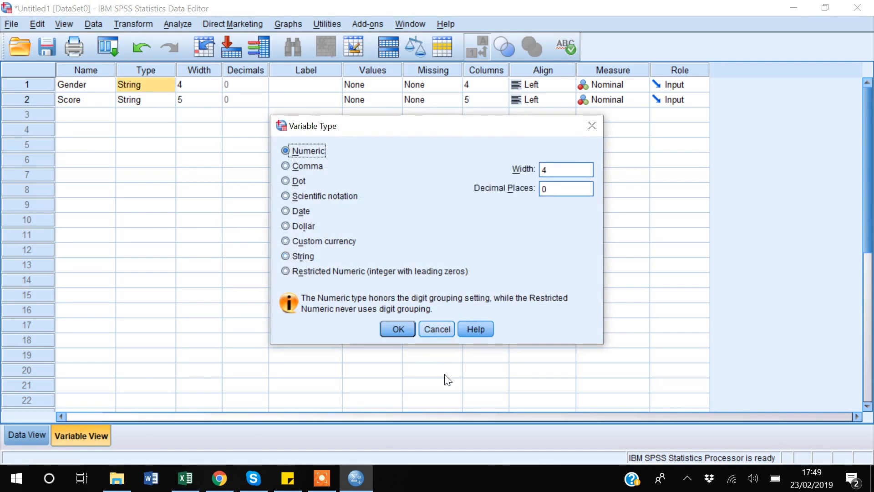
{"action": "left_click", "coordinate": [398, 329]}
Change the Score variable's type to Numeric.
{"action": "left_click", "coordinate": [147, 104]}
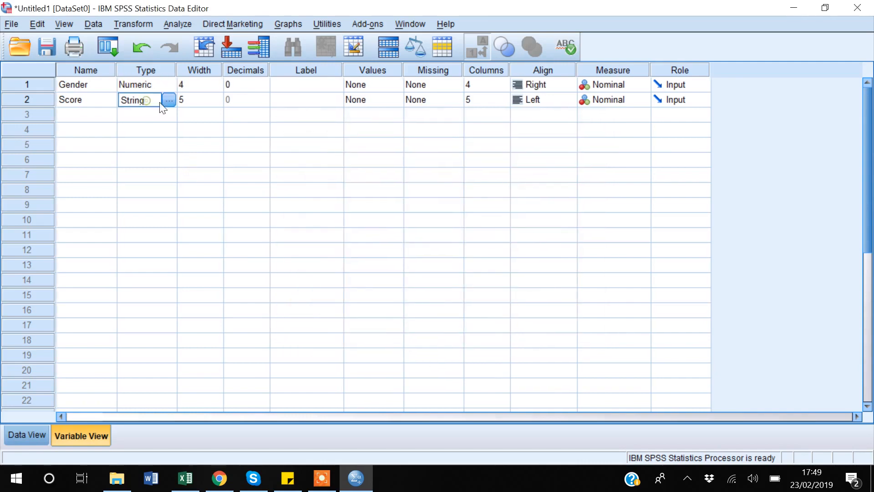
{"action": "left_click", "coordinate": [169, 101]}
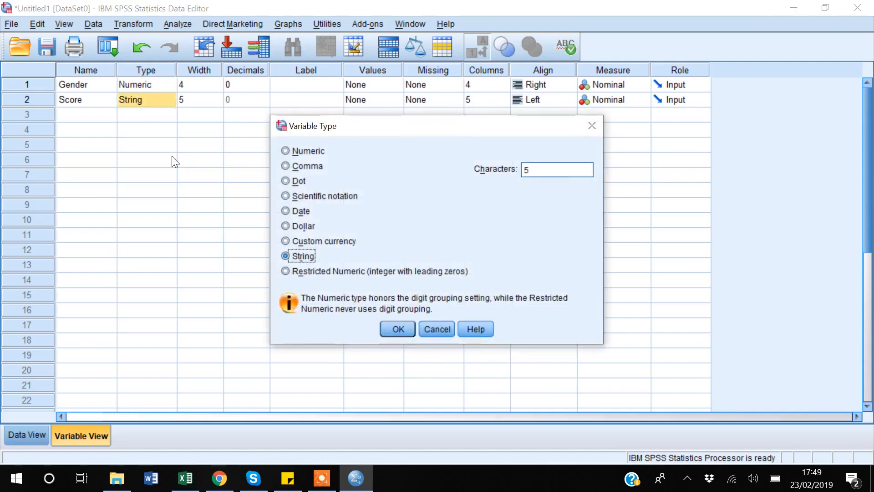
{"action": "left_click", "coordinate": [290, 152]}
{"action": "left_click", "coordinate": [399, 329]}
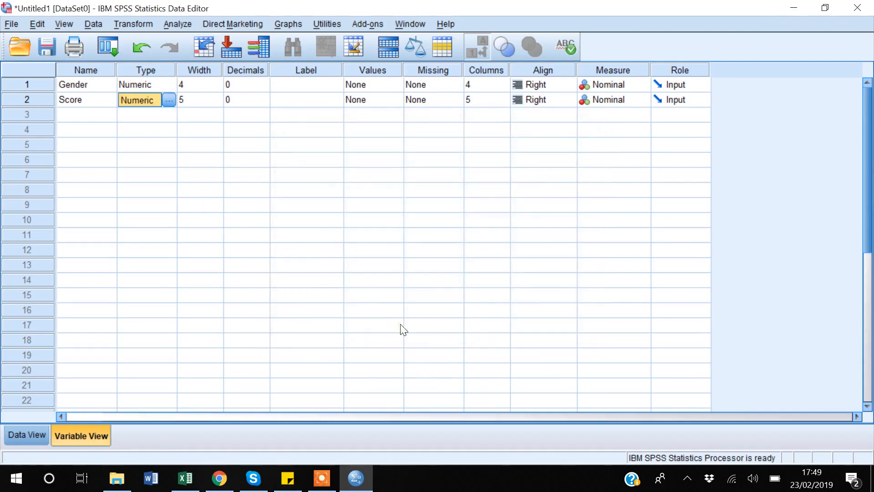
{"action": "left_click", "coordinate": [152, 190]}
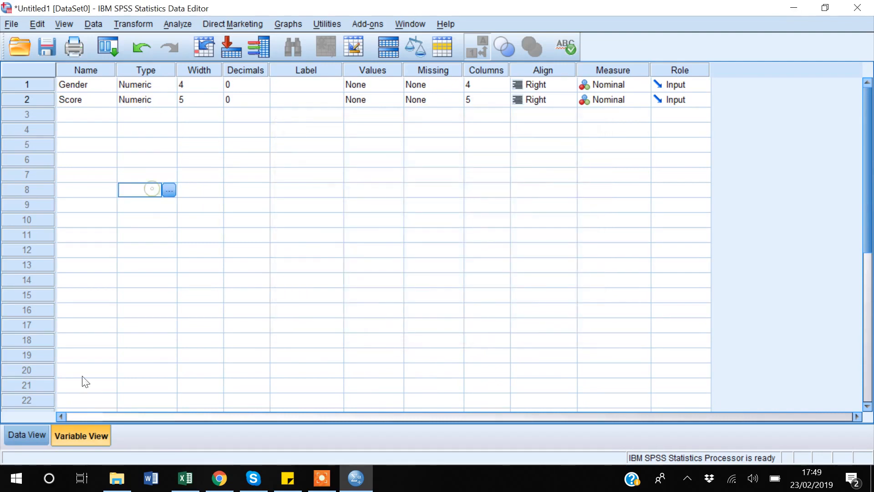
Check the Gender and Score data and variable definitions, and close the dataset without saving changes.
{"action": "left_click", "coordinate": [25, 440]}
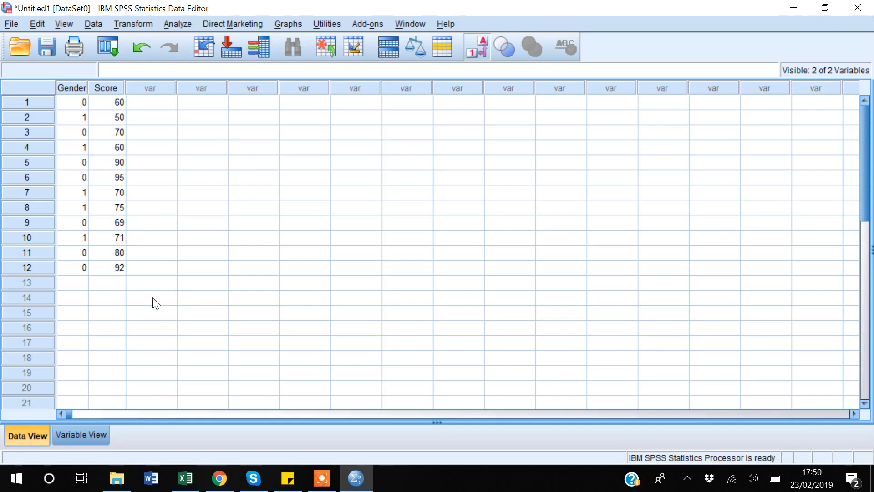
{"action": "left_click", "coordinate": [99, 434]}
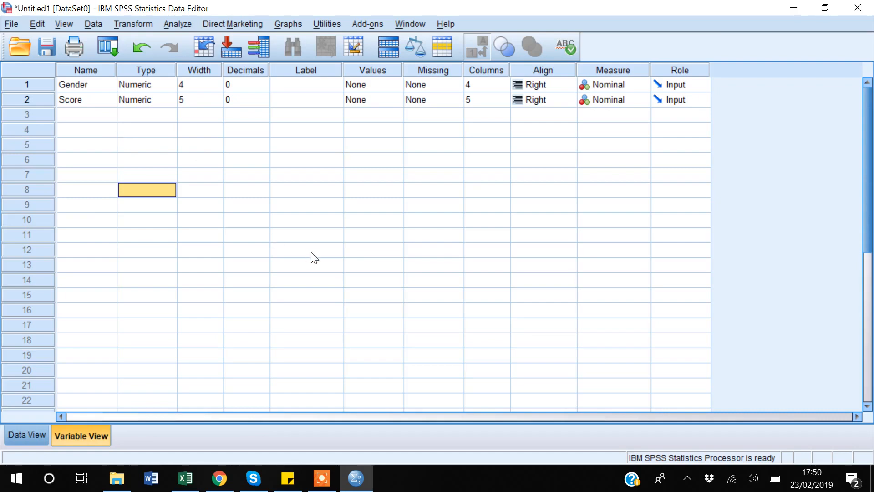
{"action": "left_click", "coordinate": [858, 7]}
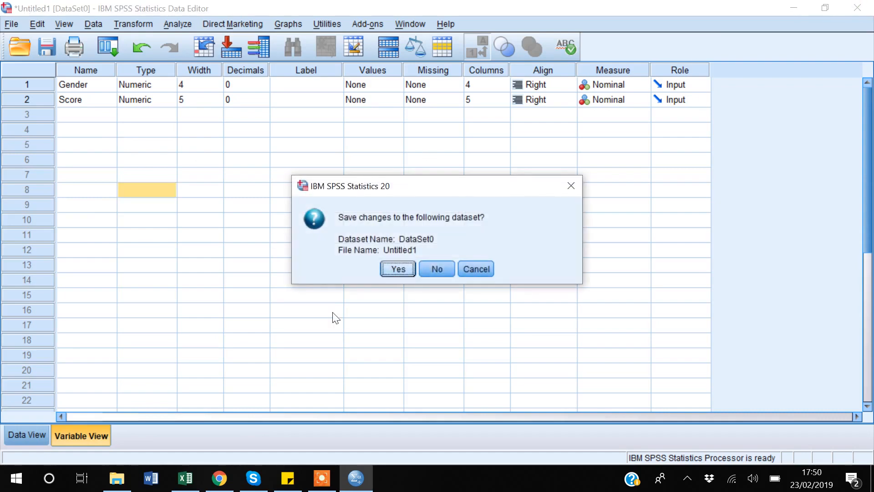
{"action": "left_click", "coordinate": [437, 269]}
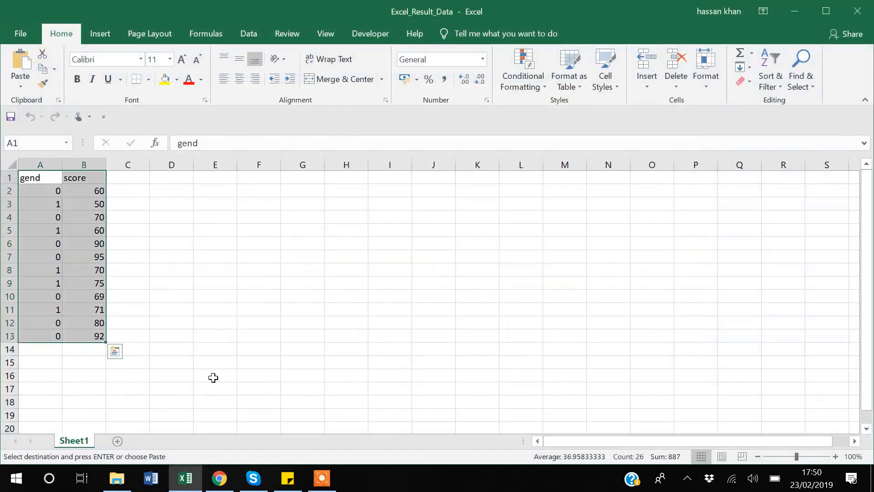
Clear the range selection in the Excel sheet and launch IBM SPSS Statistics 20 from the desktop.
{"action": "left_click", "coordinate": [213, 377]}
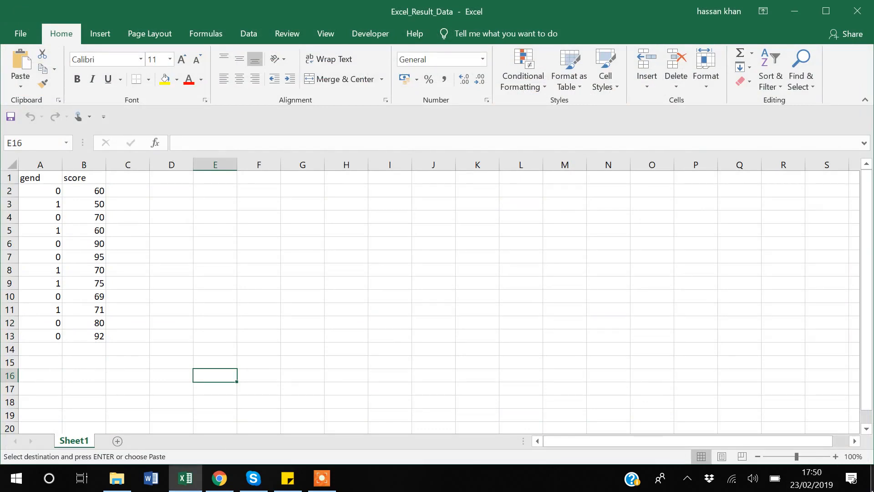
{"action": "left_click", "coordinate": [872, 491]}
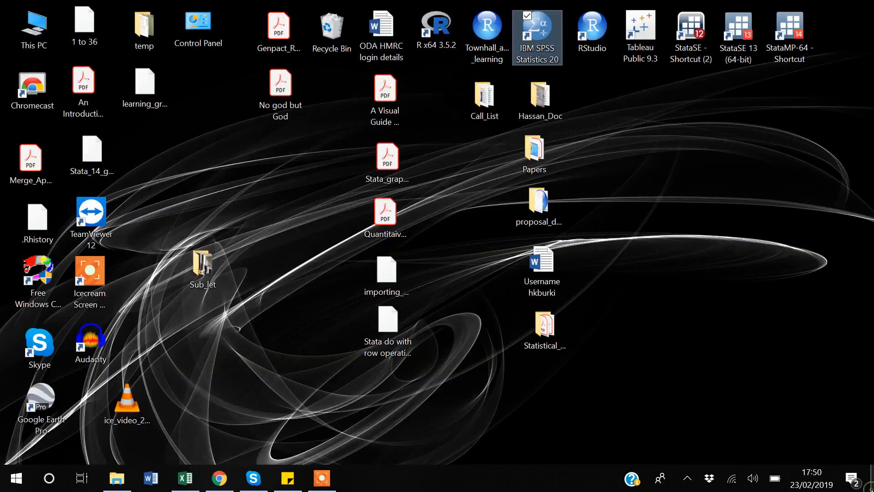
{"action": "double_click", "coordinate": [544, 34]}
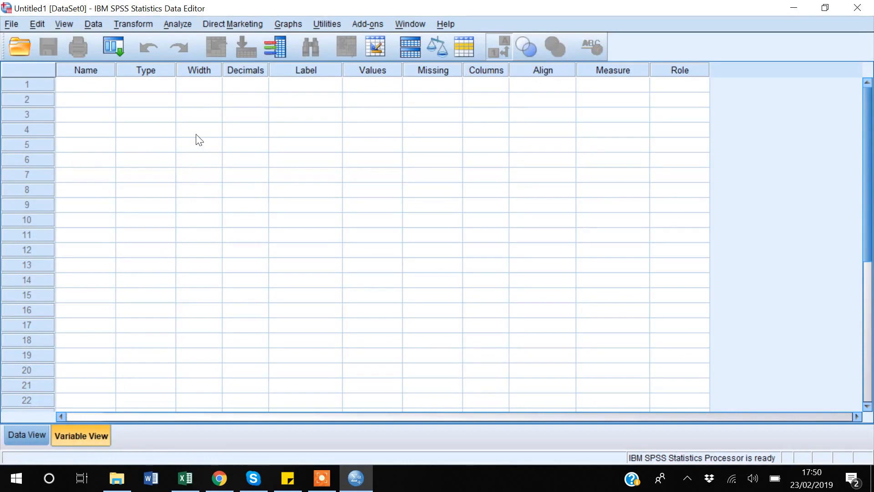
Start opening a data file and browse to the Descriptive Statistics folder inside SPSS Video on the F: drive.
{"action": "left_click", "coordinate": [12, 25]}
{"action": "mouse_move", "coordinate": [58, 58]}
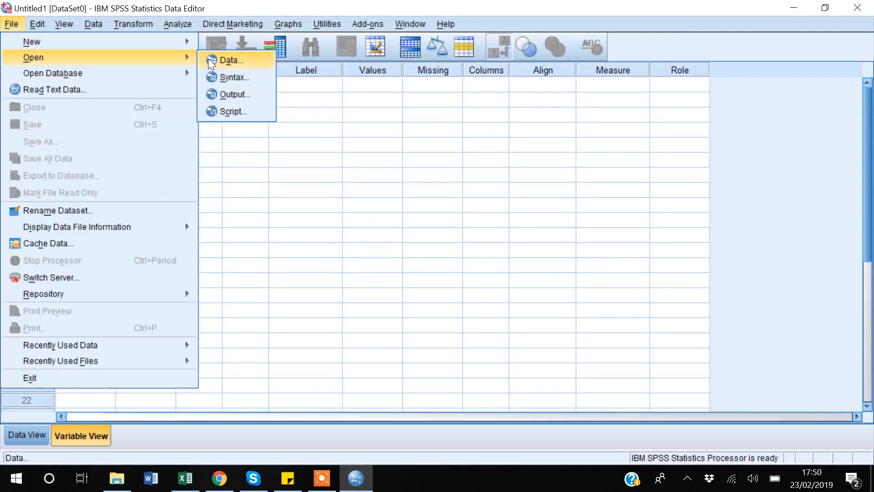
{"action": "left_click", "coordinate": [236, 63]}
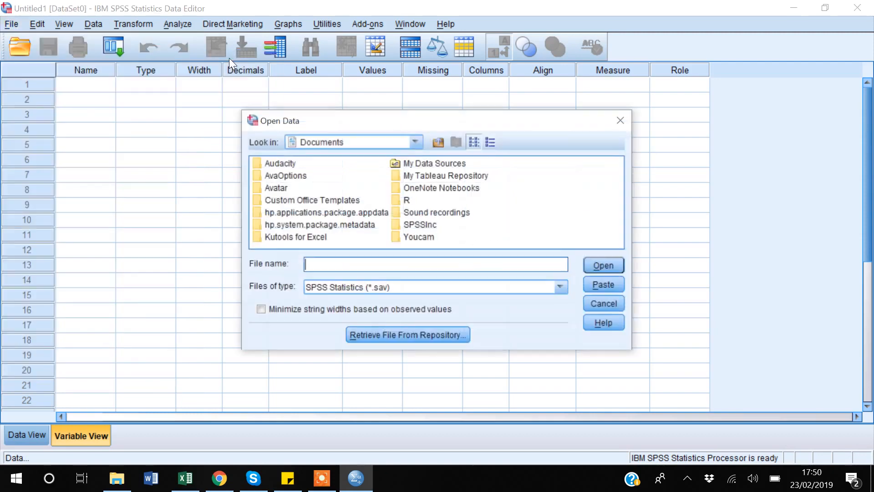
{"action": "left_click", "coordinate": [416, 142]}
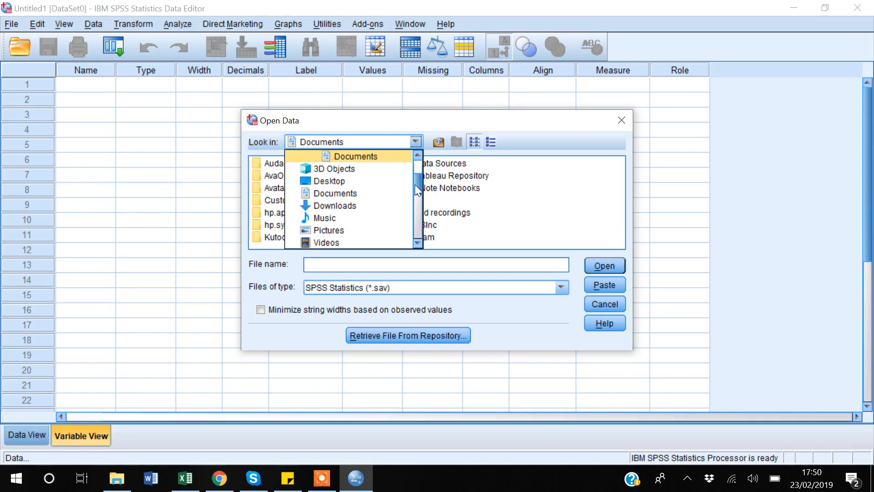
{"action": "left_click", "coordinate": [417, 209]}
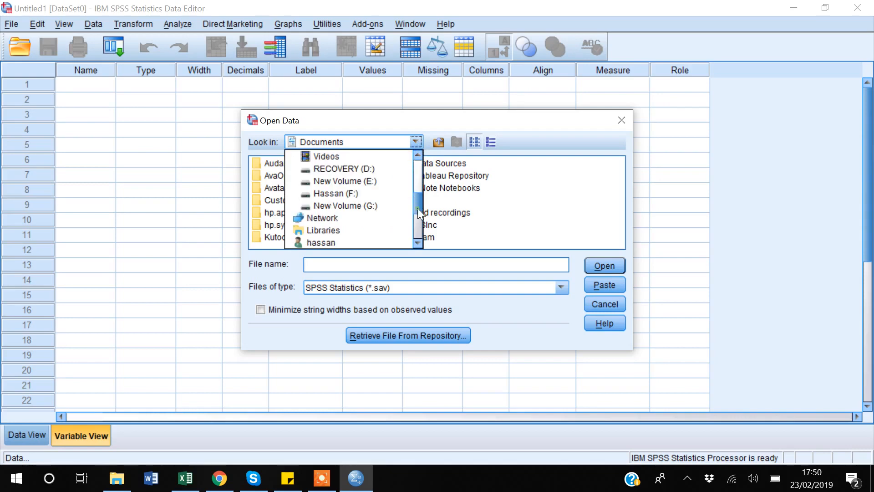
{"action": "left_click", "coordinate": [326, 195]}
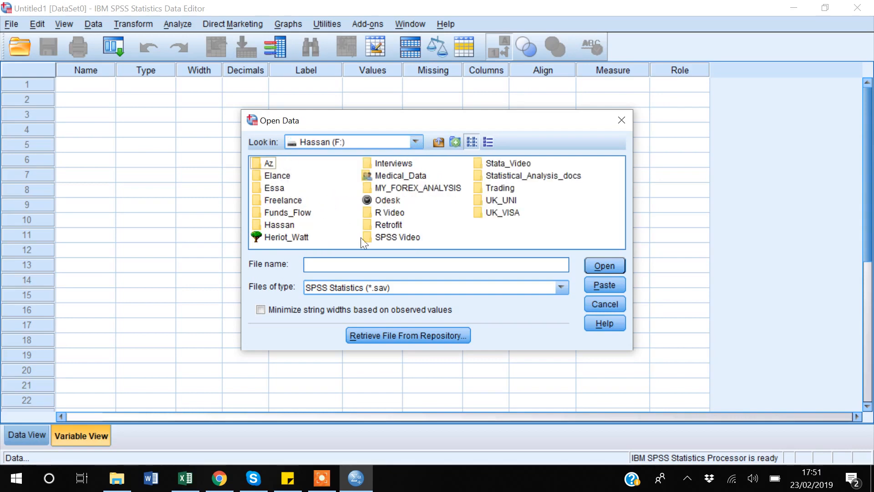
{"action": "double_click", "coordinate": [386, 235]}
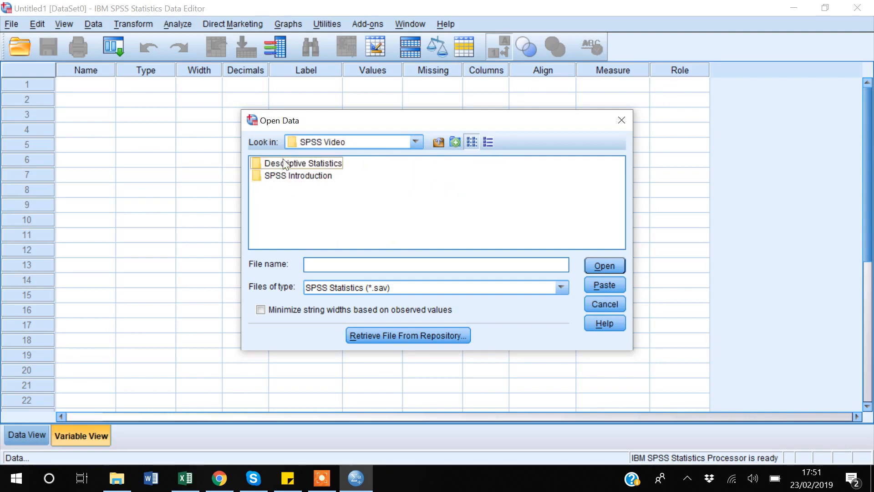
{"action": "double_click", "coordinate": [286, 165]}
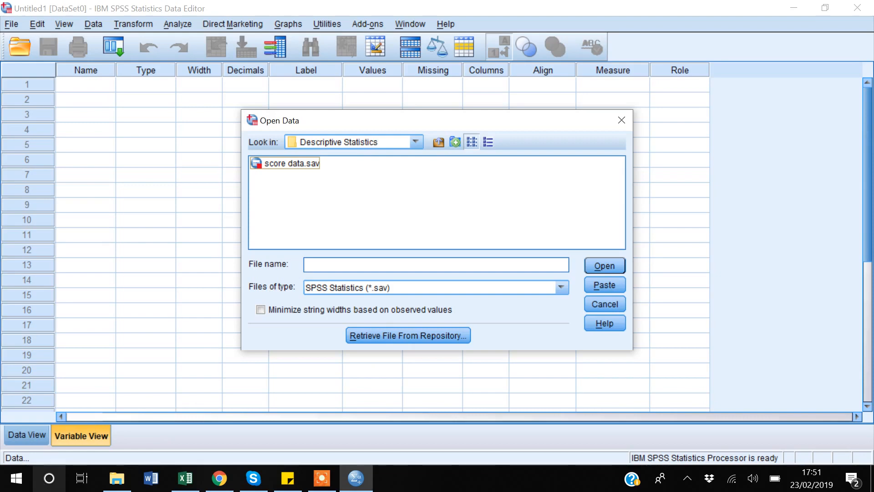
Check the folder's files in File Explorer and set the SPSS file type filter to Excel (*.xls, *.xlsx, *.xlsm).
{"action": "left_click", "coordinate": [117, 478]}
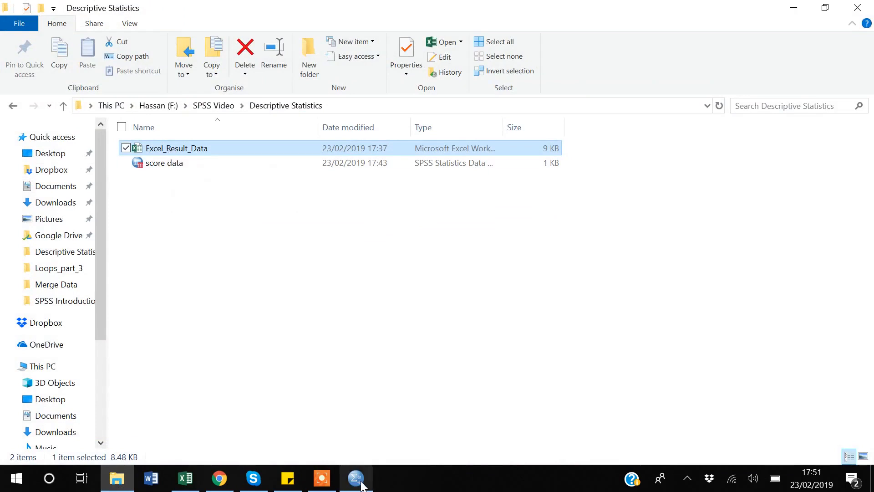
{"action": "mouse_move", "coordinate": [362, 483]}
{"action": "left_click", "coordinate": [355, 447]}
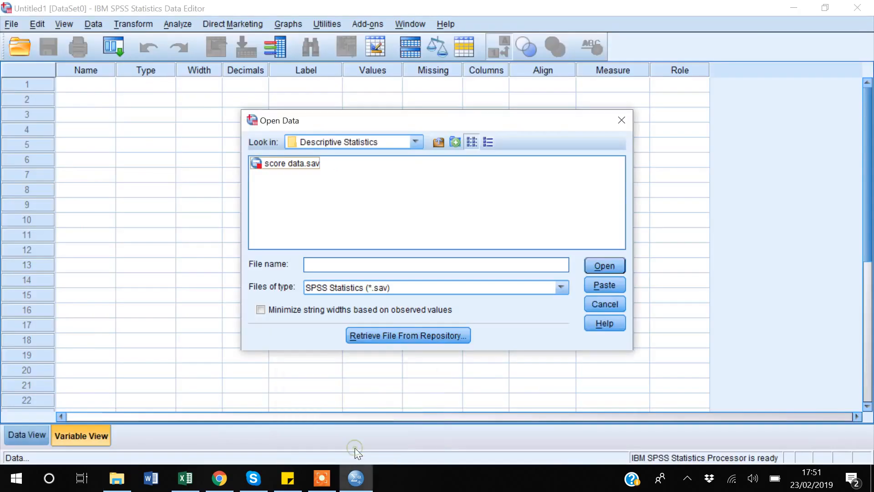
{"action": "left_click", "coordinate": [566, 290]}
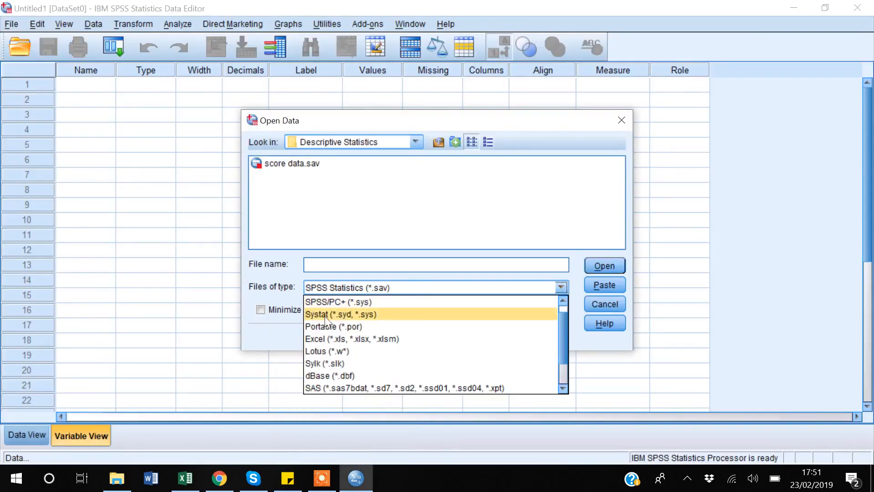
{"action": "left_click", "coordinate": [370, 340]}
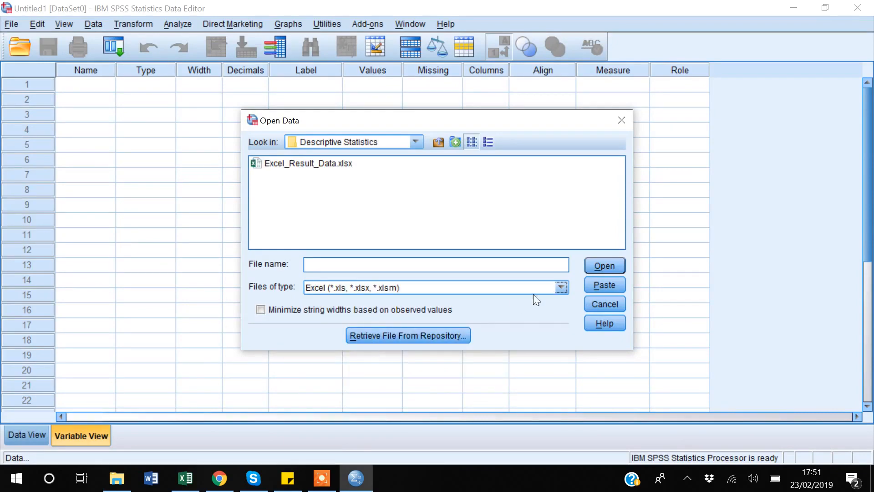
Review the data file types that can be opened, including Stata and text, keeping Excel as the selected type.
{"action": "left_click", "coordinate": [561, 287]}
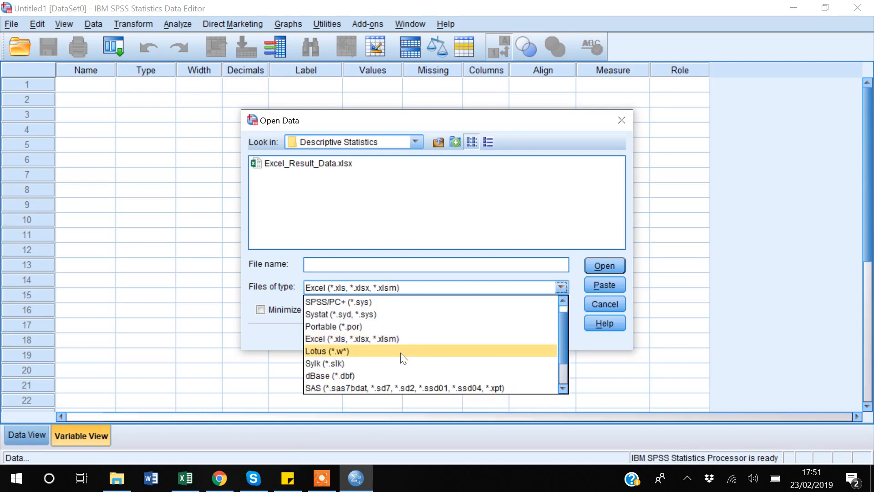
{"action": "scroll", "coordinate": [396, 354], "scroll_direction": "up", "scroll_amount": 1}
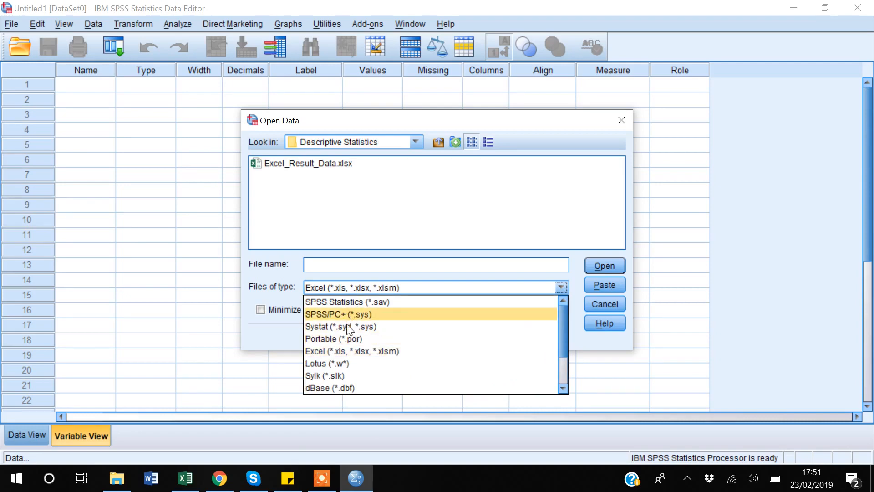
{"action": "key", "text": "Escape"}
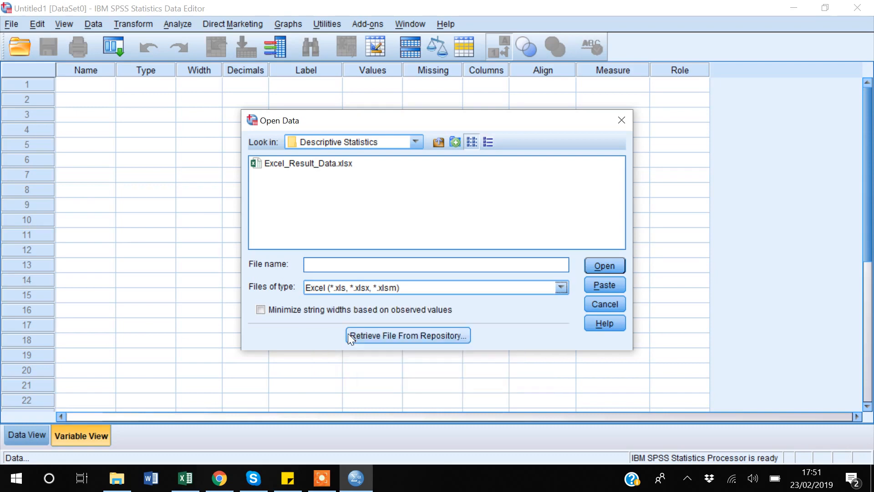
{"action": "left_click", "coordinate": [563, 286]}
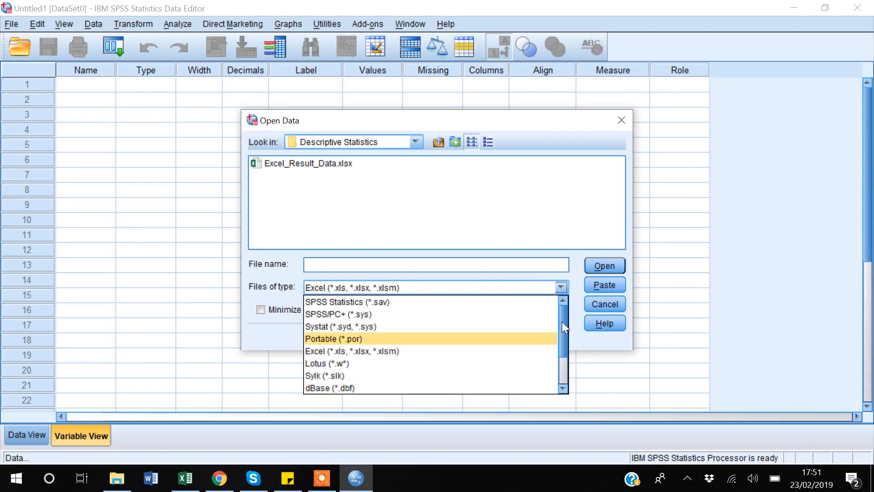
{"action": "left_click_drag", "start_coordinate": [563, 341], "coordinate": [563, 360]}
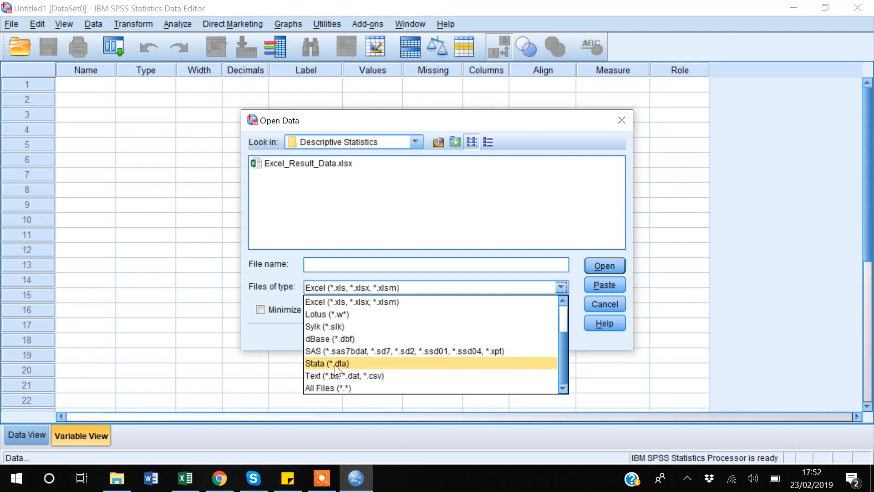
{"action": "left_click", "coordinate": [345, 302]}
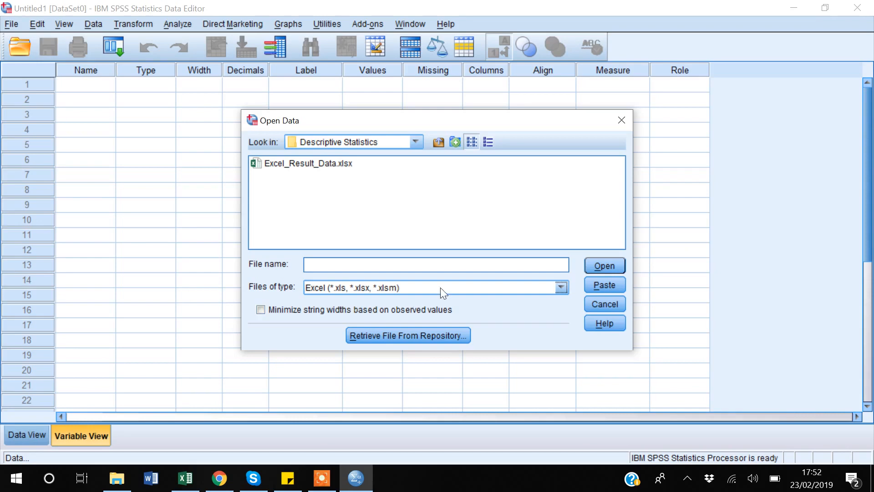
Open Excel_Result_Data.xlsx as the data source.
{"action": "left_click", "coordinate": [597, 267]}
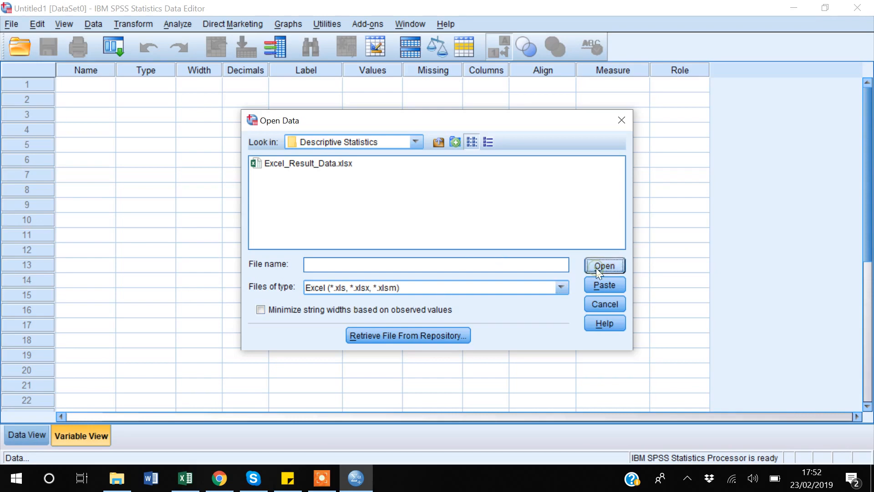
{"action": "left_click", "coordinate": [320, 161]}
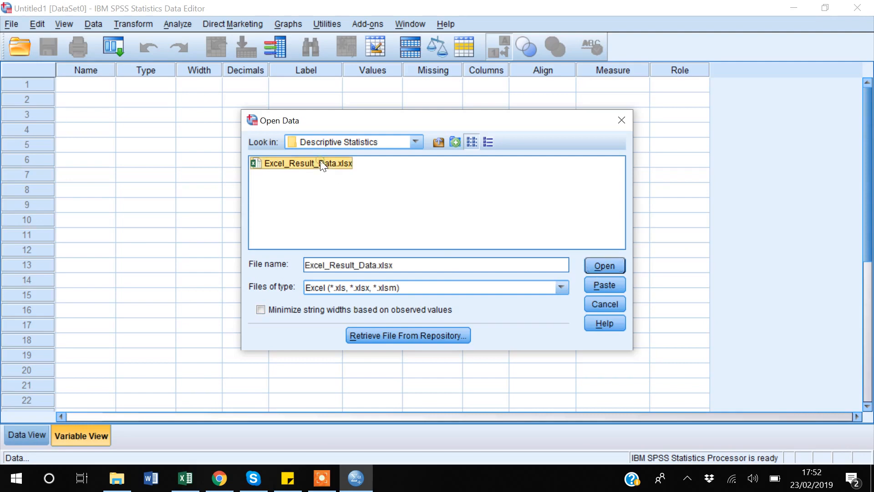
{"action": "left_click", "coordinate": [609, 268]}
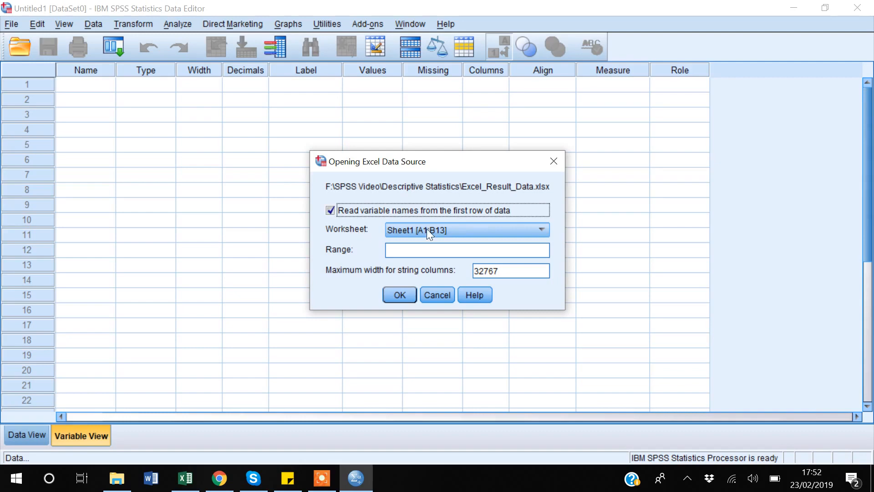
Import Sheet1 [A1:B13] with variable names read from the first row, after checking the data extent in the Excel sheet.
{"action": "left_click", "coordinate": [467, 228]}
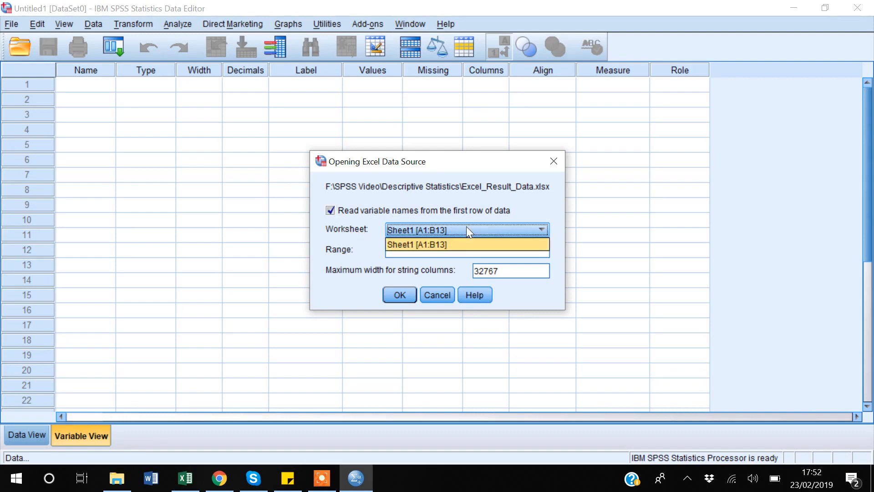
{"action": "left_click", "coordinate": [467, 227]}
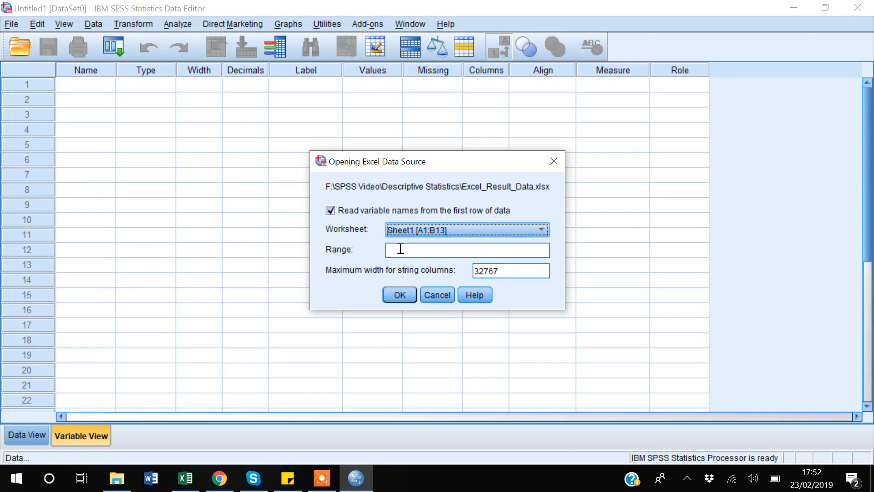
{"action": "left_click", "coordinate": [183, 486]}
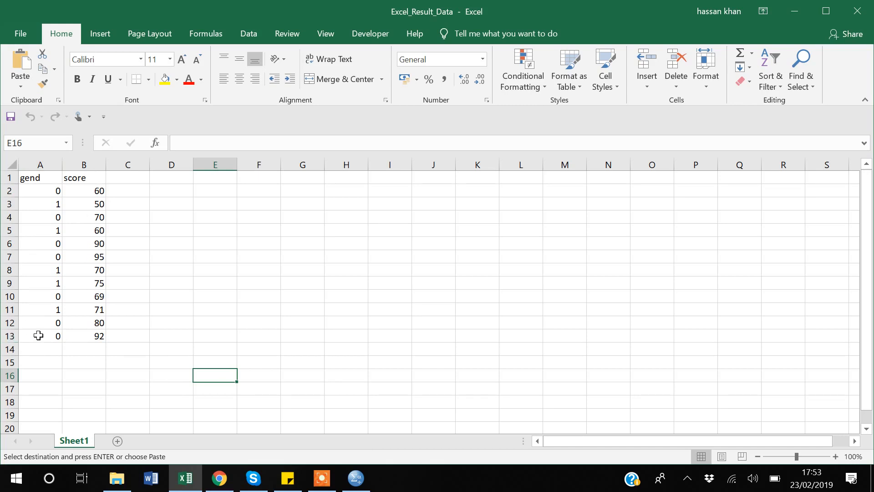
{"action": "left_click", "coordinate": [359, 485]}
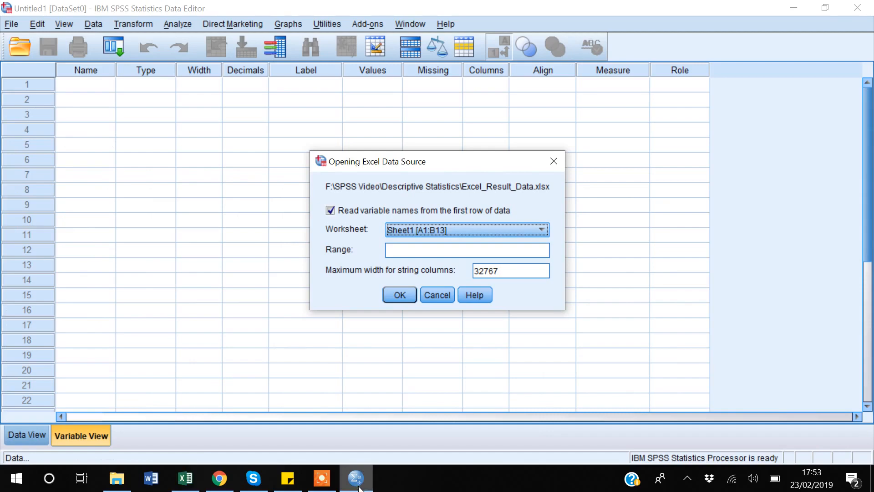
{"action": "left_click", "coordinate": [398, 296]}
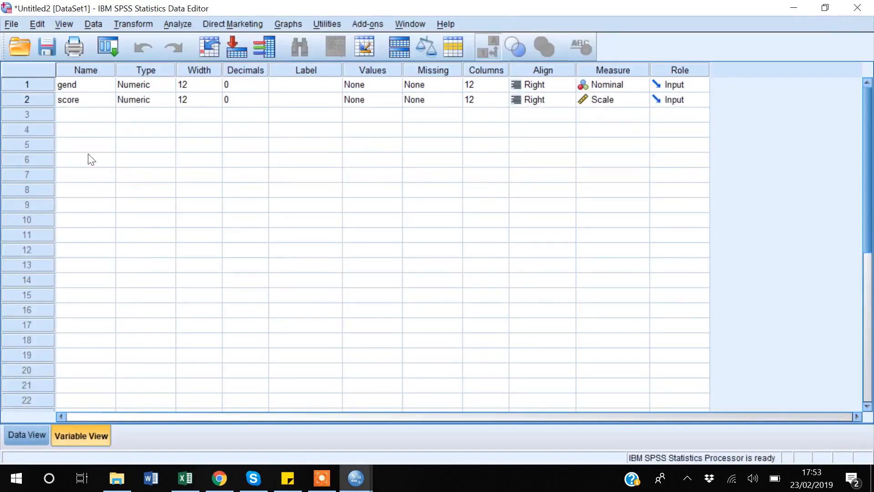
Compare the imported gend and score data with the source Excel sheet and return to the SPSS dataset.
{"action": "left_click", "coordinate": [22, 434]}
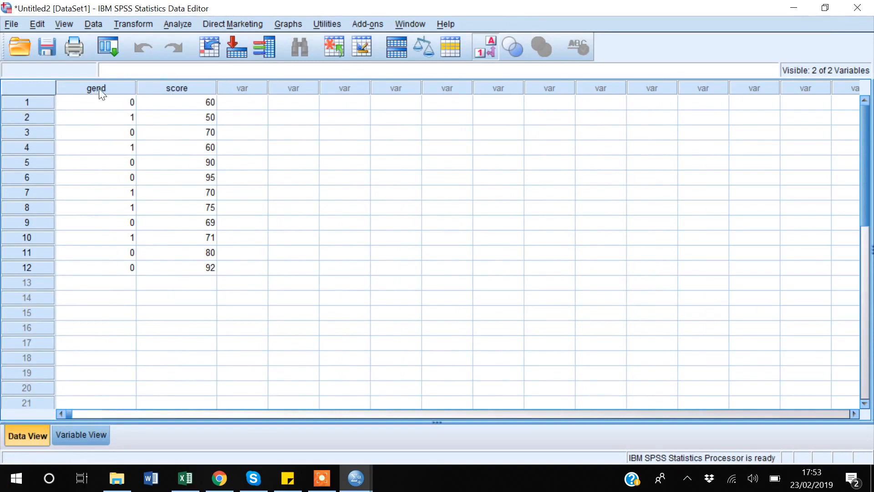
{"action": "left_click", "coordinate": [188, 485]}
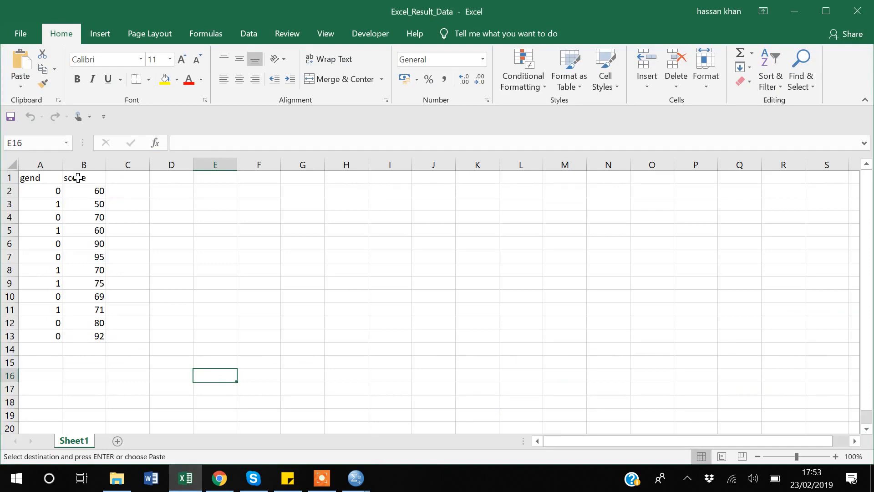
{"action": "left_click", "coordinate": [362, 488]}
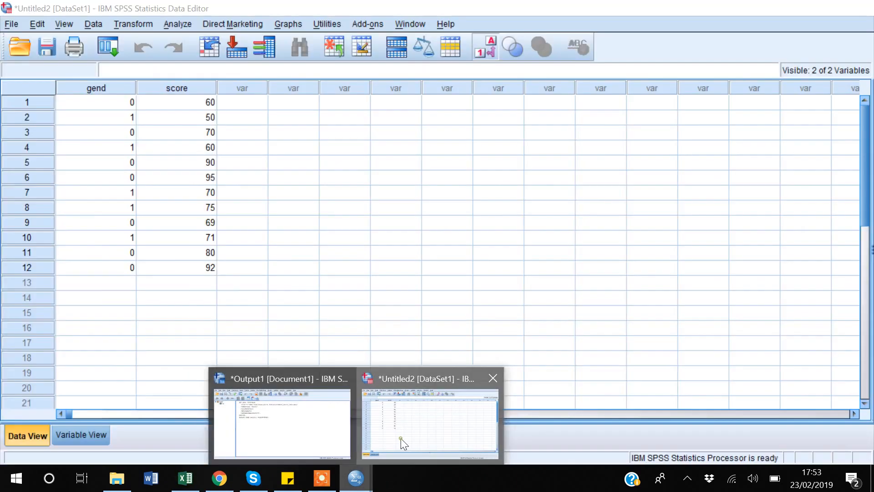
Examine the data types of gend and score in the variable definitions and compare them with the data values.
{"action": "left_click", "coordinate": [401, 440]}
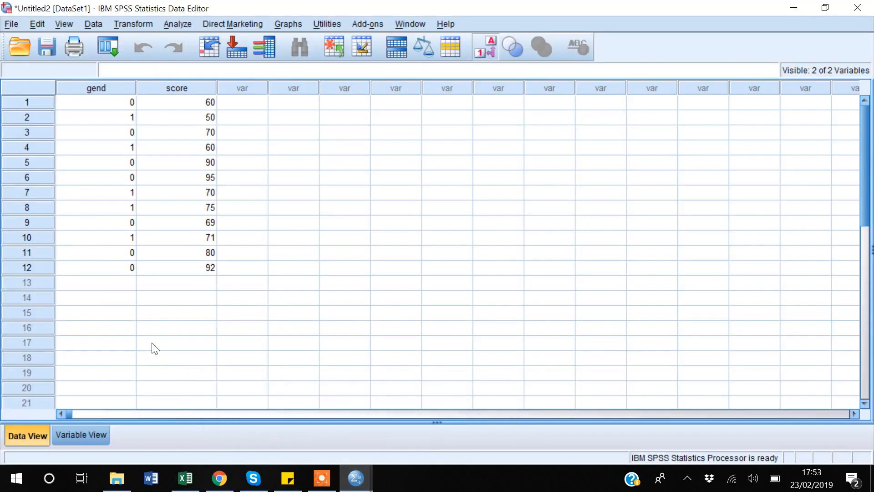
{"action": "left_click", "coordinate": [88, 434]}
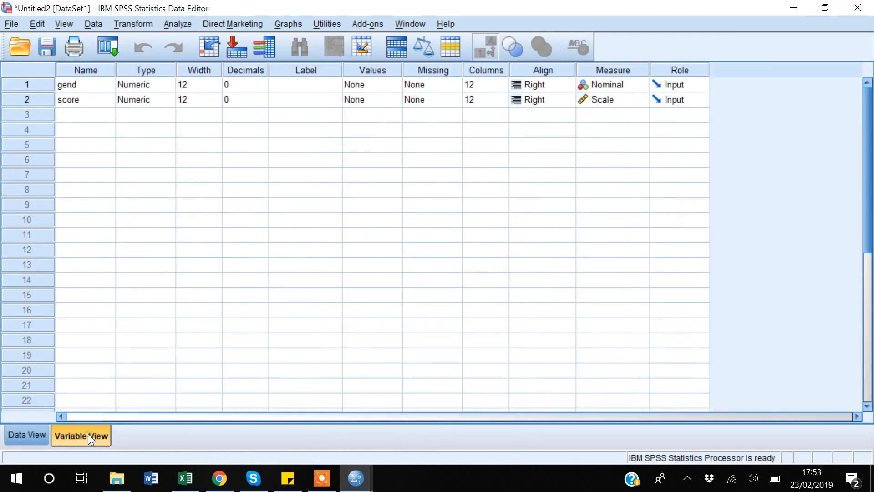
{"action": "left_click", "coordinate": [139, 85]}
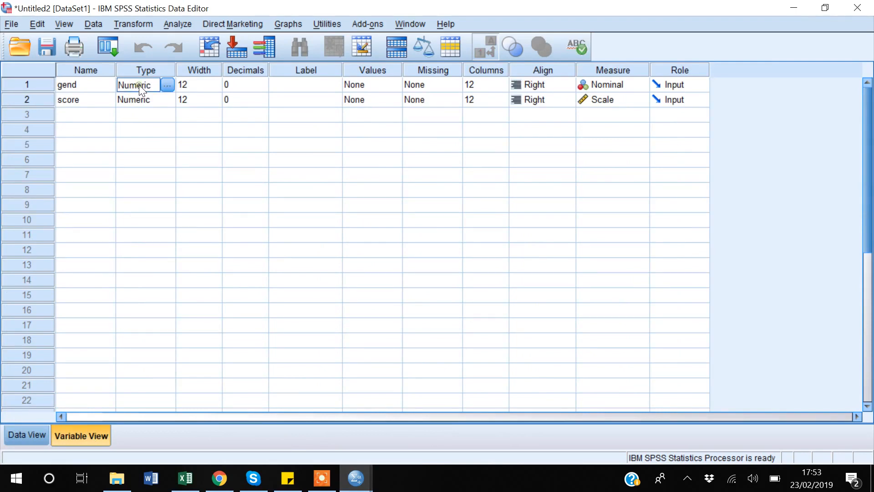
{"action": "left_click", "coordinate": [141, 102]}
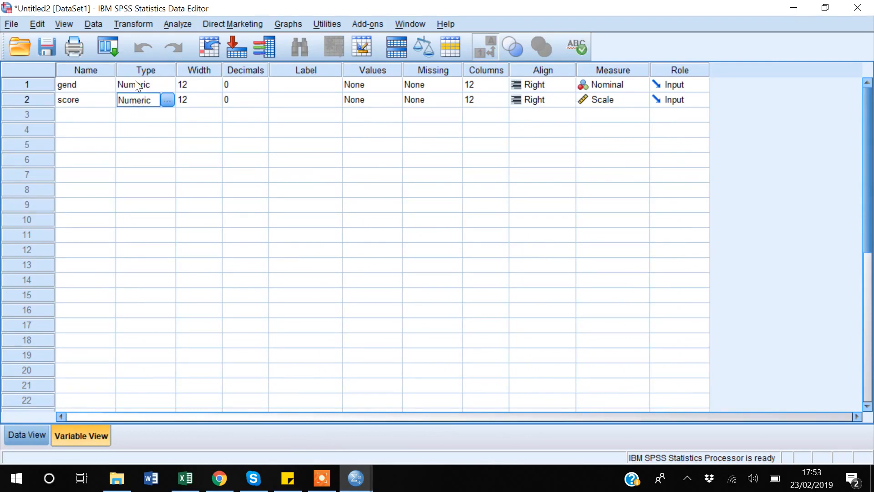
{"action": "left_click", "coordinate": [134, 85]}
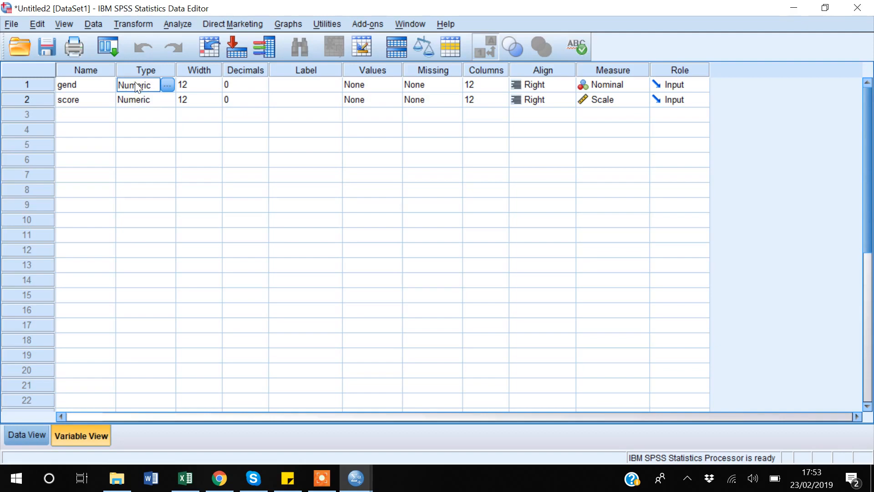
{"action": "left_click", "coordinate": [21, 433]}
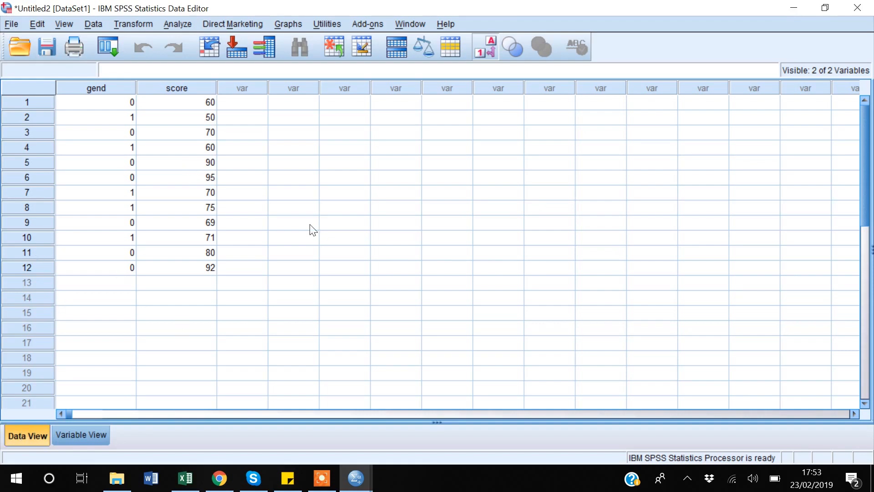
{"action": "left_click", "coordinate": [75, 434]}
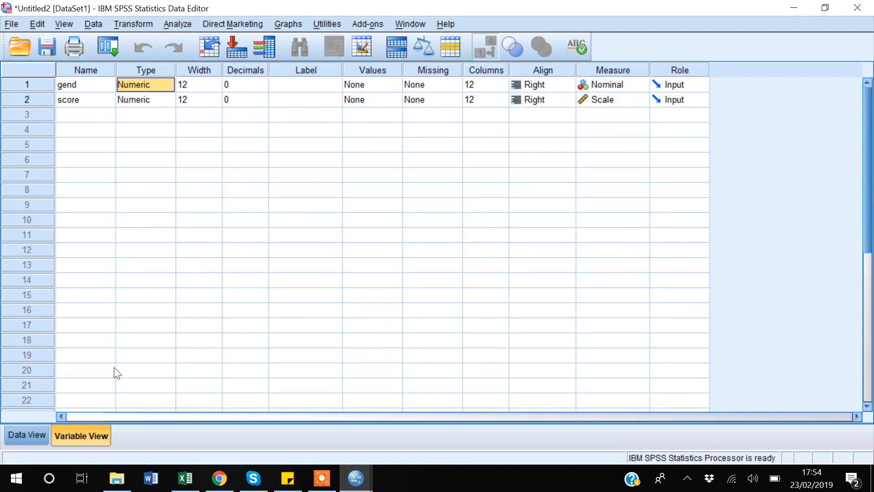
{"action": "left_click", "coordinate": [9, 27]}
{"action": "mouse_move", "coordinate": [43, 59]}
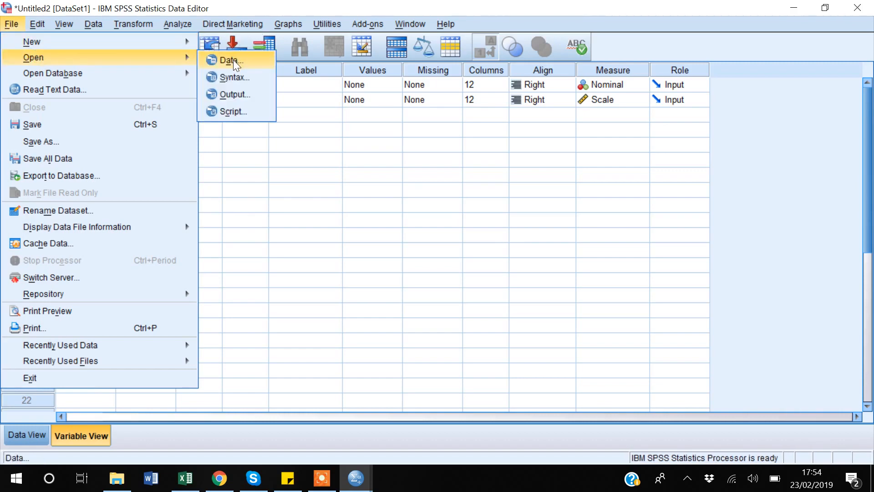
{"action": "left_click", "coordinate": [348, 164]}
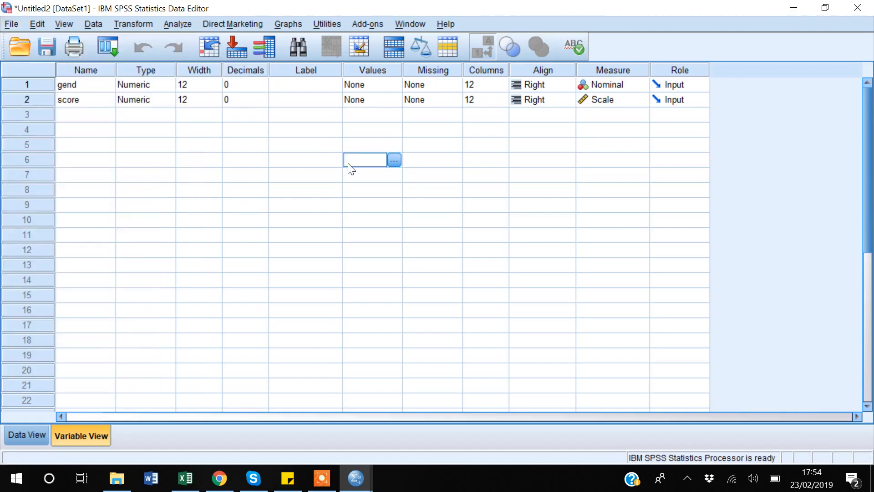
{"action": "left_click", "coordinate": [333, 485]}
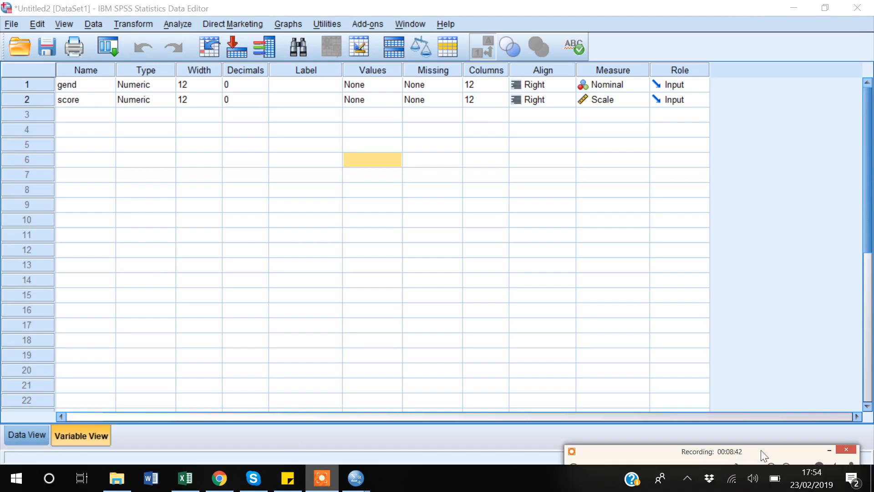
{"action": "left_click", "coordinate": [829, 449]}
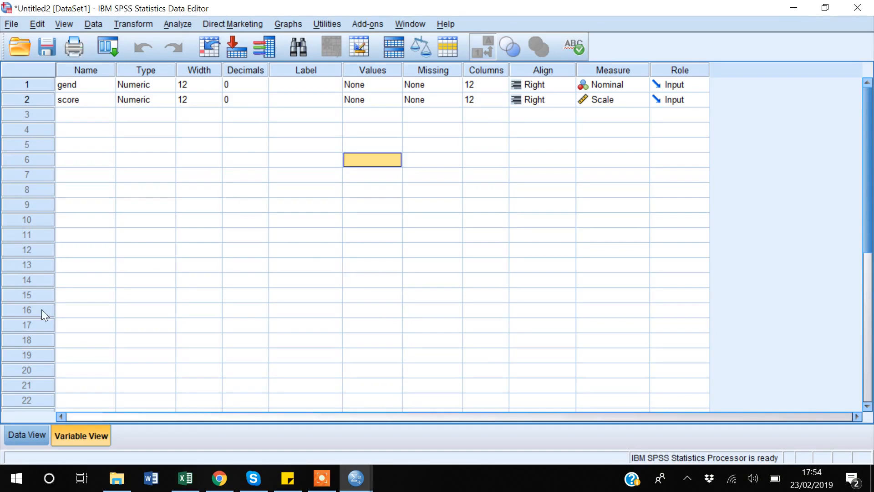
Check the gend codes in the data and set the measurement level of gend to Nominal.
{"action": "left_click", "coordinate": [23, 436]}
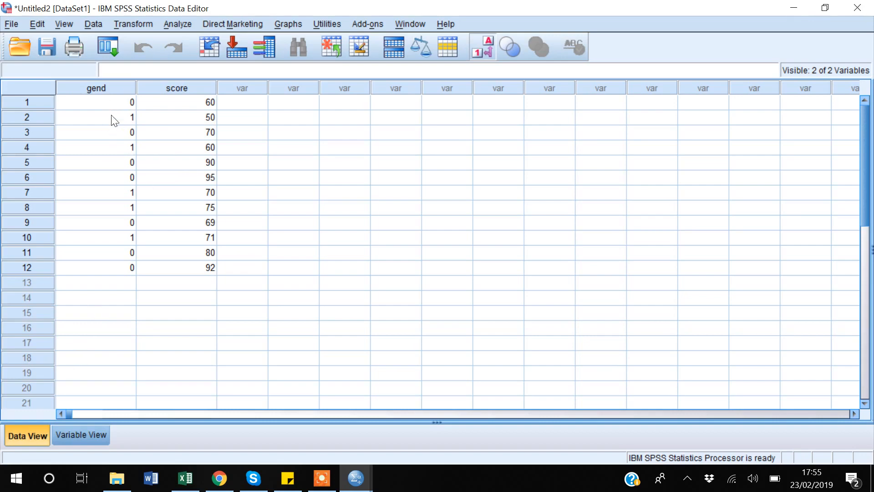
{"action": "left_click", "coordinate": [85, 438]}
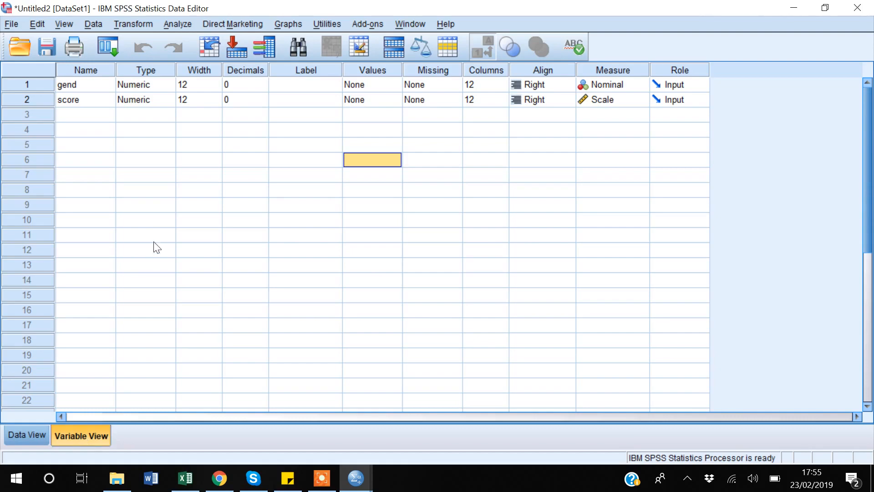
{"action": "left_click", "coordinate": [82, 88]}
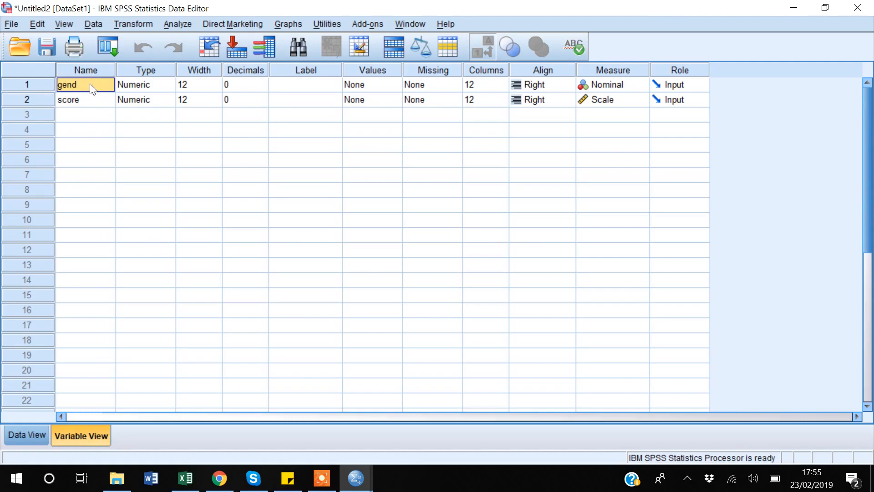
{"action": "left_click", "coordinate": [616, 87]}
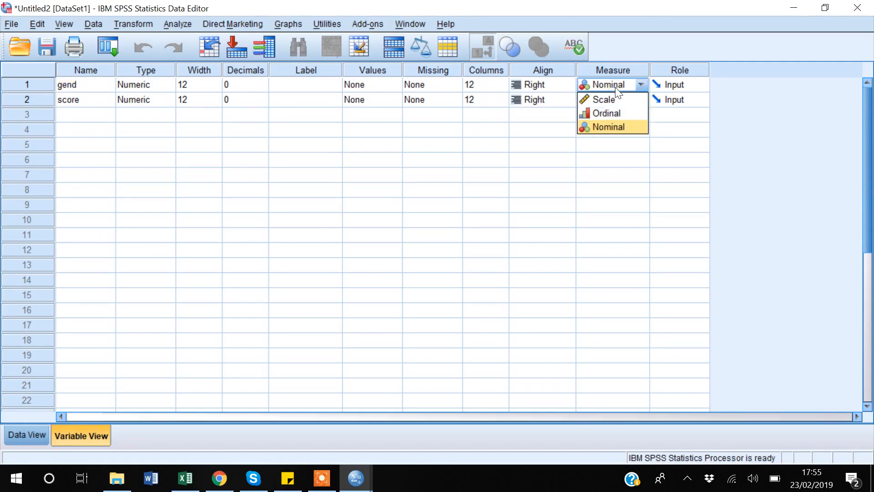
{"action": "left_click", "coordinate": [598, 126]}
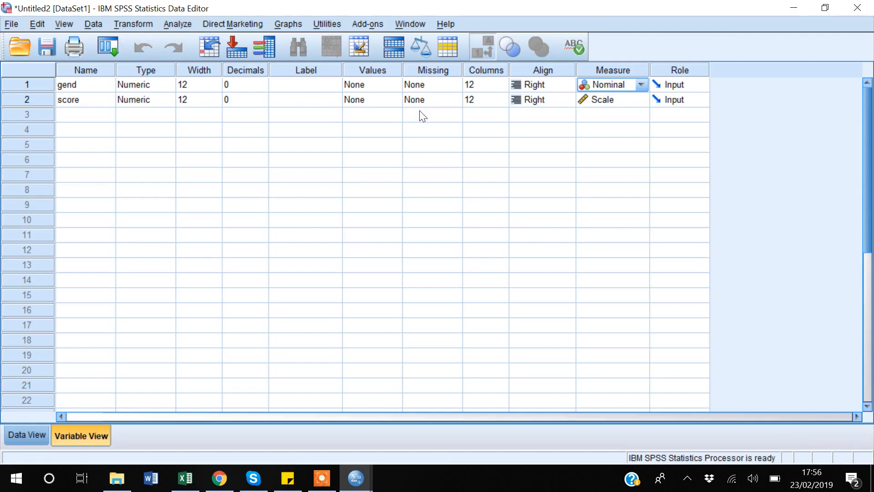
Add the value label Female for value 0 of the gend variable.
{"action": "left_click", "coordinate": [371, 87]}
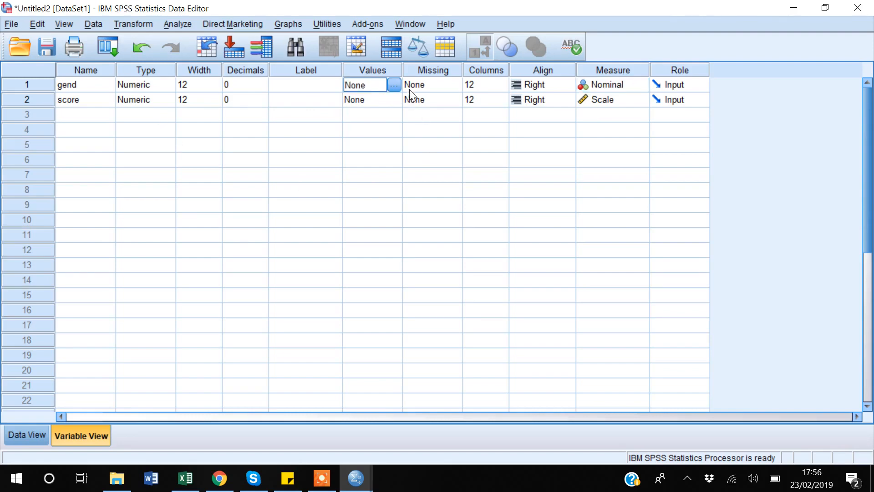
{"action": "left_click", "coordinate": [394, 85]}
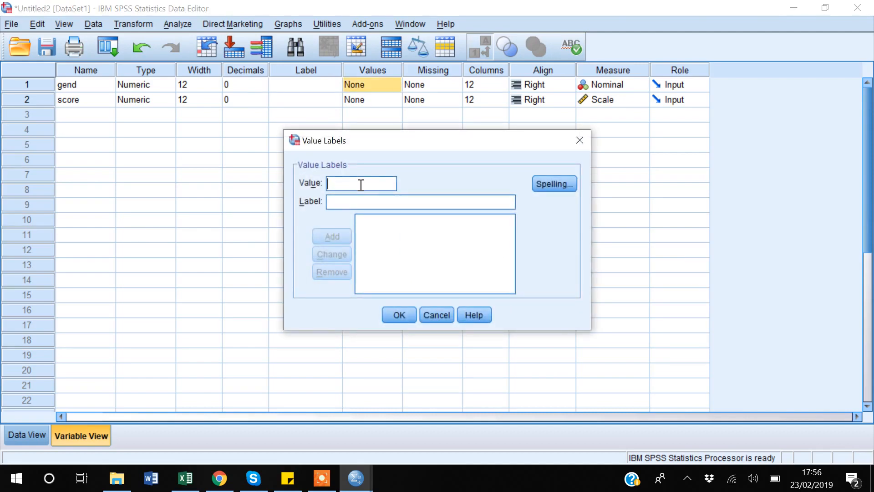
{"action": "type", "text": "0"}
{"action": "left_click", "coordinate": [349, 204]}
{"action": "type", "text": "Female"}
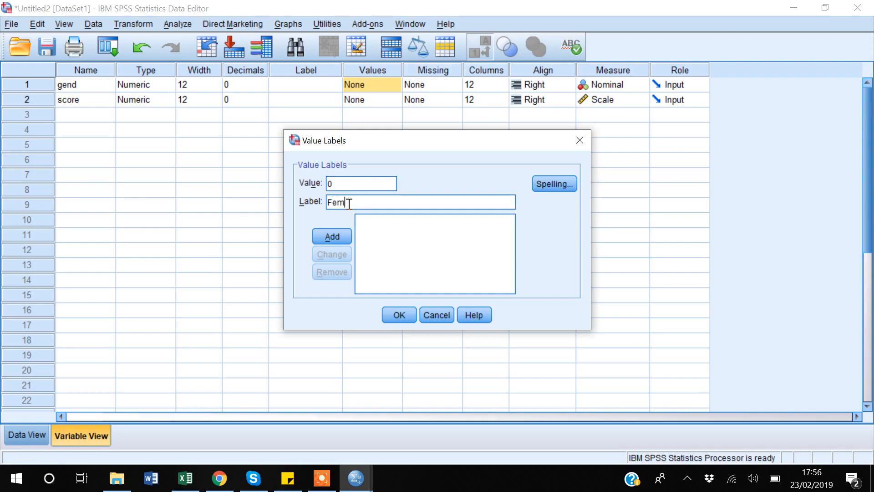
{"action": "left_click", "coordinate": [338, 236]}
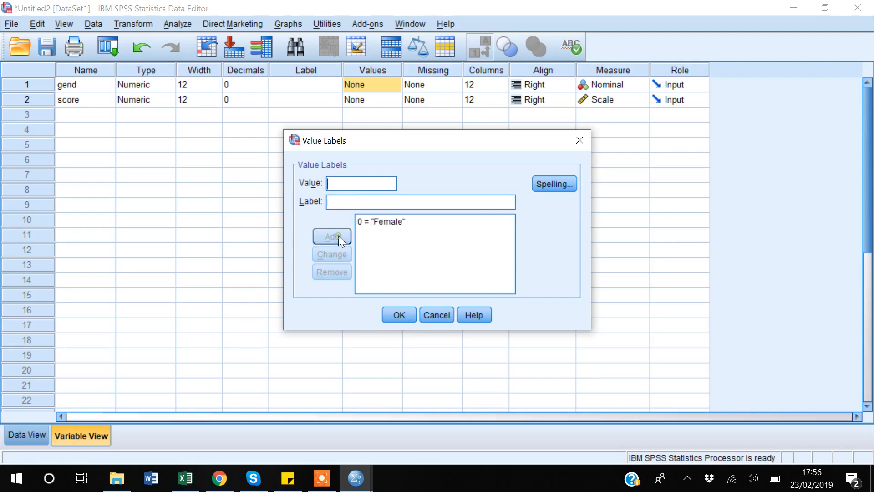
Add the value label Male for value 1 of gend and apply the value labels.
{"action": "left_click", "coordinate": [331, 184]}
{"action": "type", "text": "1"}
{"action": "left_click", "coordinate": [337, 202]}
{"action": "type", "text": "Male"}
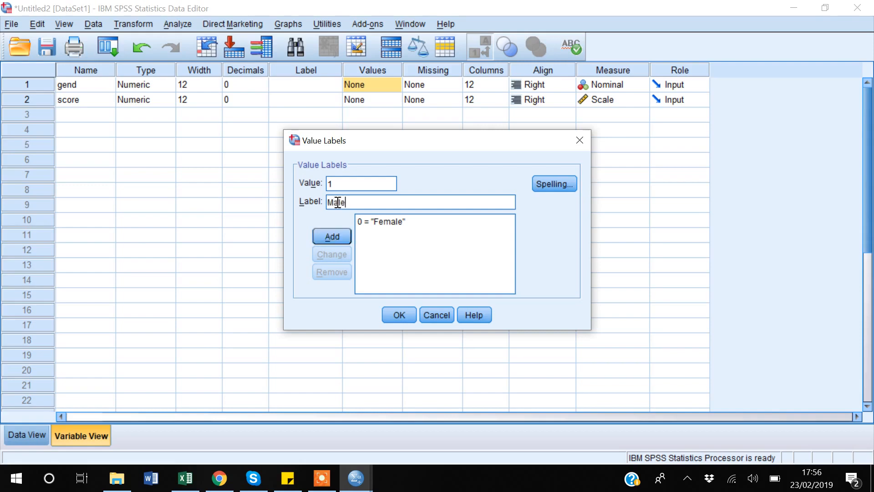
{"action": "left_click", "coordinate": [332, 233]}
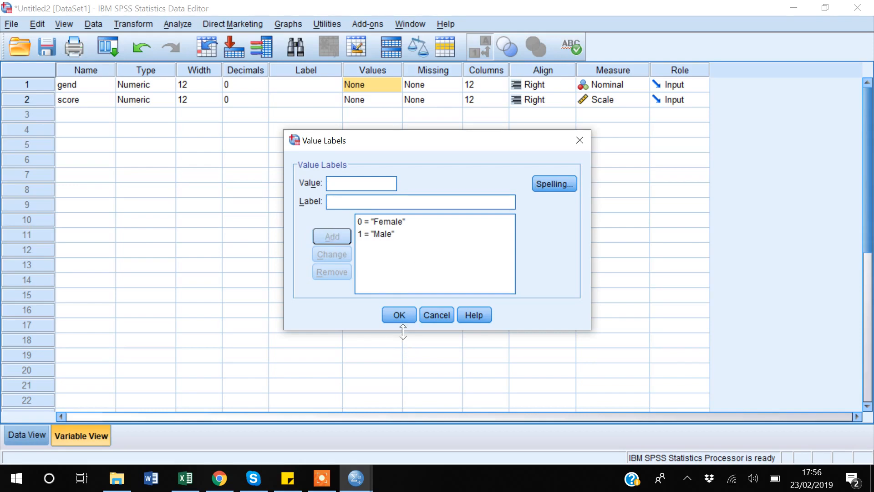
{"action": "left_click", "coordinate": [399, 315]}
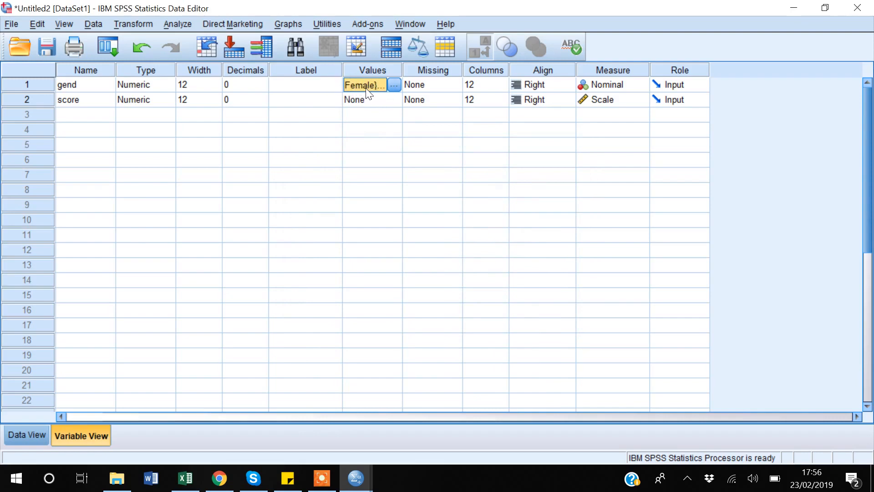
Inspect how the gend value labels appear in the data and return to the variable definitions.
{"action": "left_click", "coordinate": [26, 442]}
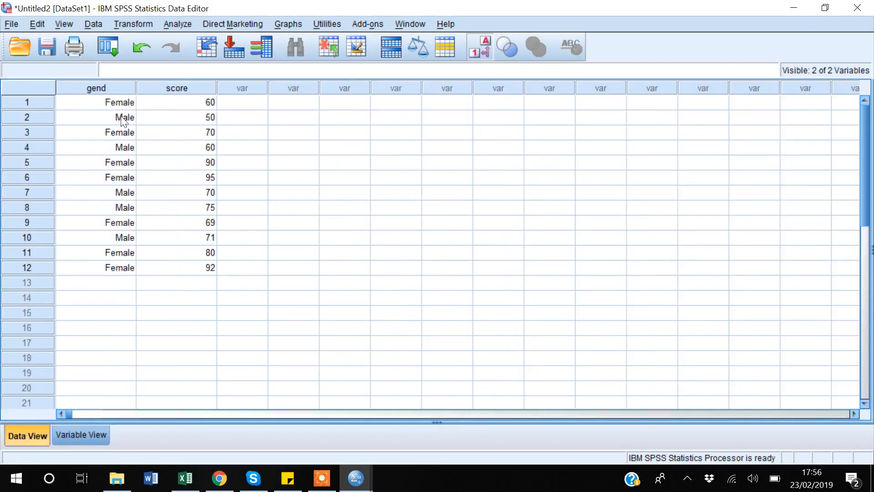
{"action": "left_click", "coordinate": [93, 436]}
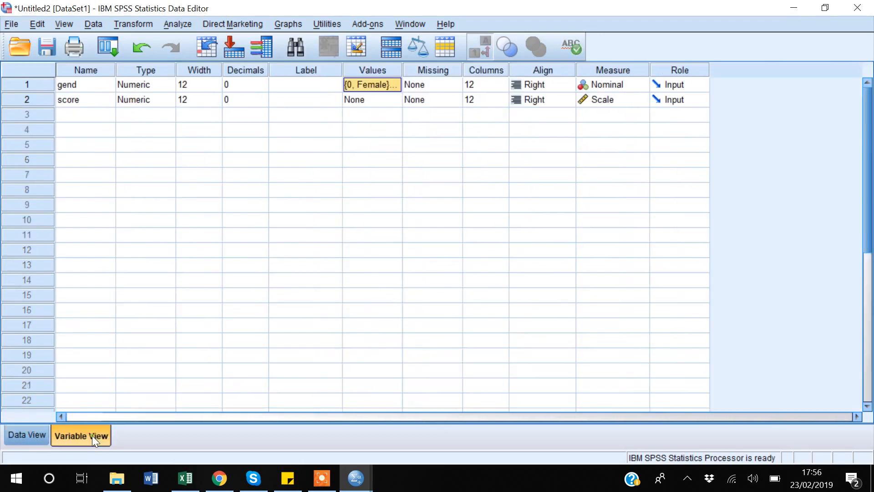
{"action": "left_click", "coordinate": [16, 439]}
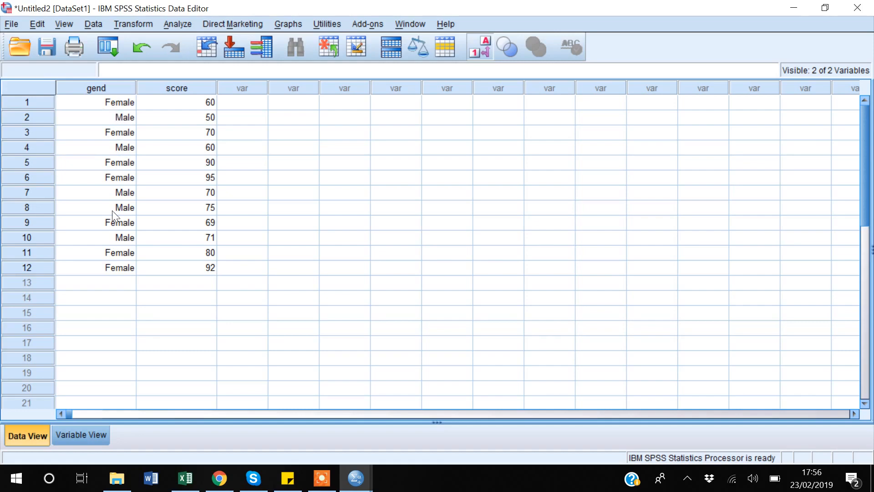
{"action": "left_click", "coordinate": [86, 438]}
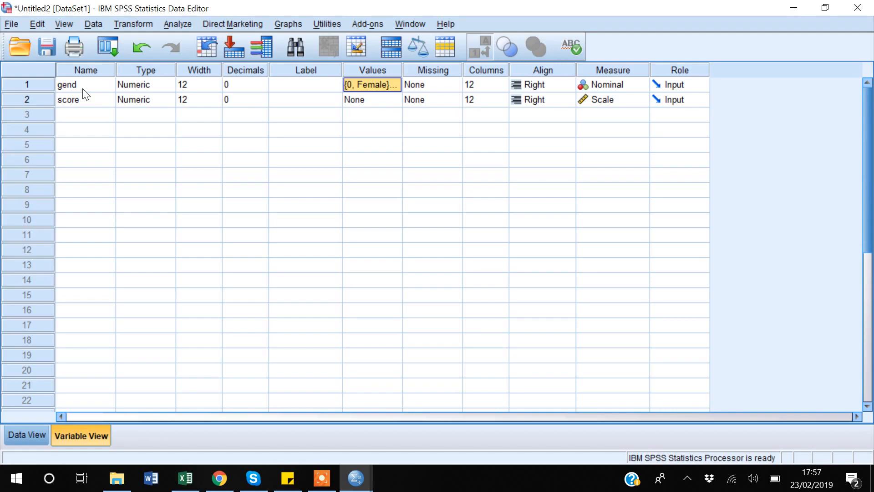
Start a Frequencies analysis from the descriptive statistics and add gend as the variable to analyse.
{"action": "left_click", "coordinate": [181, 27]}
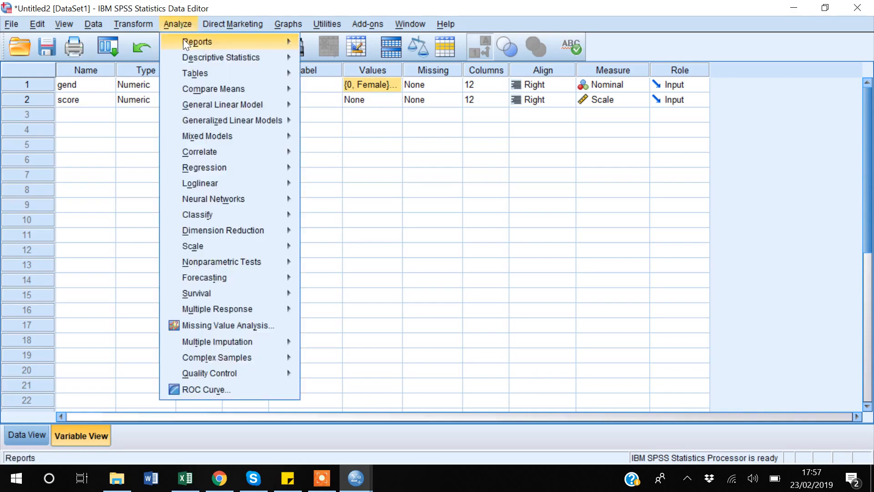
{"action": "mouse_move", "coordinate": [199, 58]}
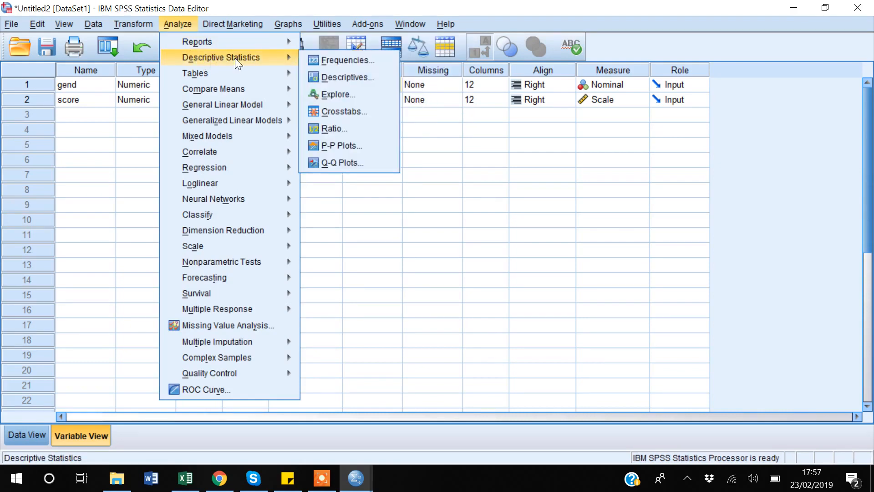
{"action": "left_click", "coordinate": [332, 60]}
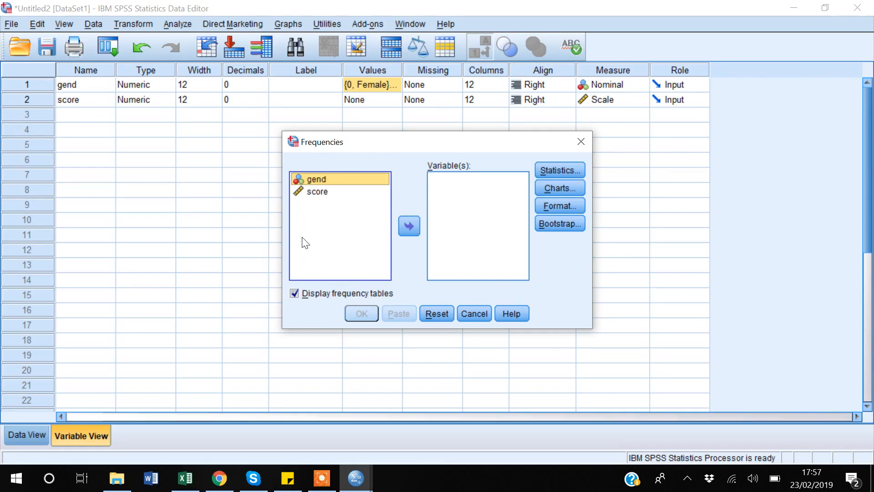
{"action": "left_click", "coordinate": [315, 195]}
{"action": "left_click", "coordinate": [414, 228]}
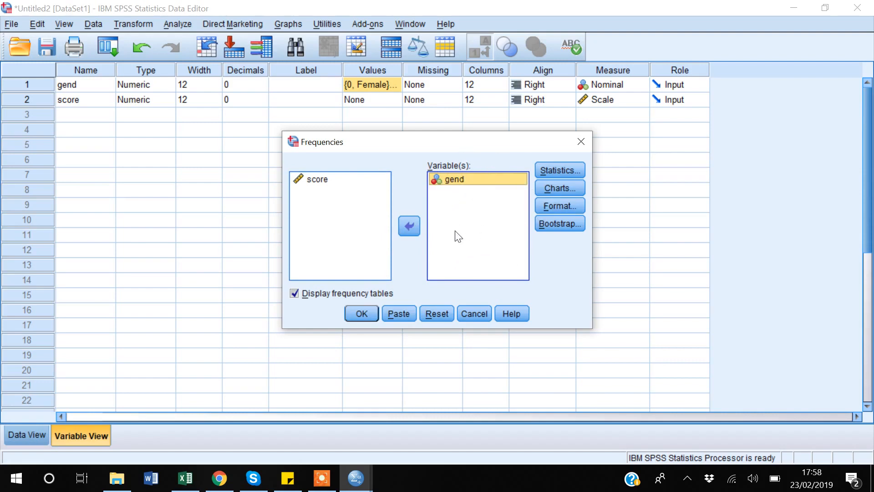
Include the mean, minimum and maximum in the statistics of the Frequencies analysis.
{"action": "left_click", "coordinate": [560, 168]}
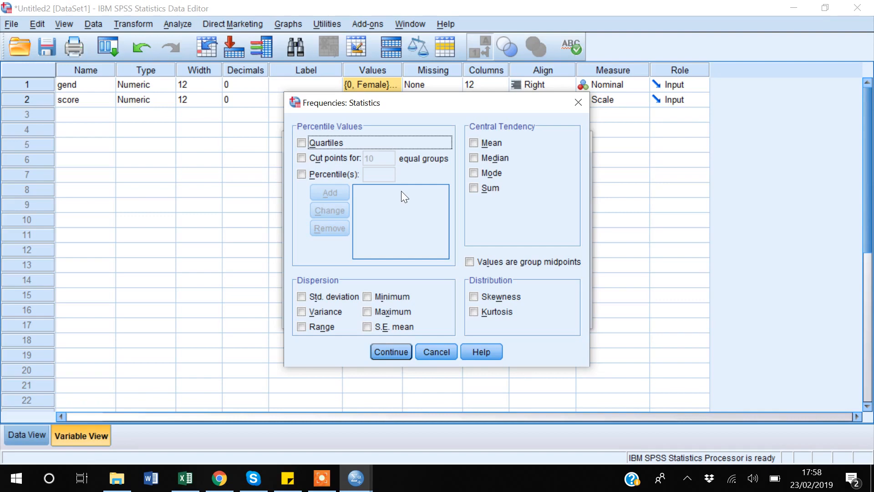
{"action": "left_click", "coordinate": [474, 143]}
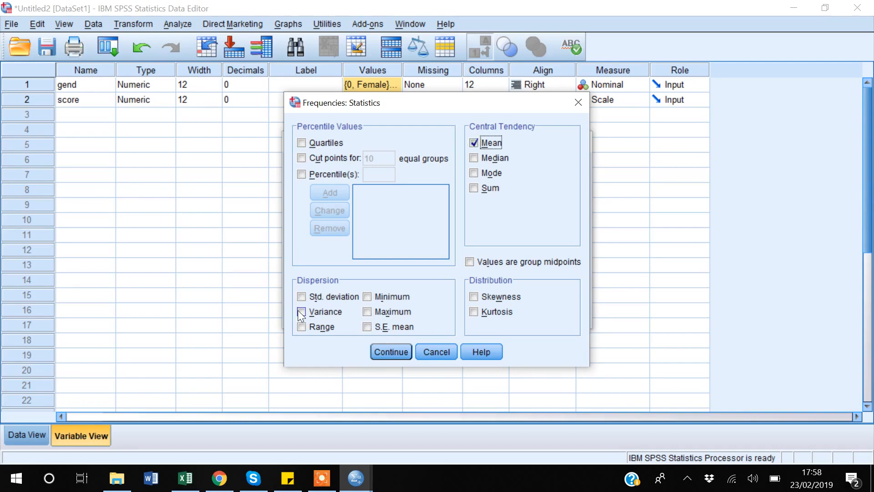
{"action": "left_click", "coordinate": [371, 296]}
{"action": "left_click", "coordinate": [368, 311]}
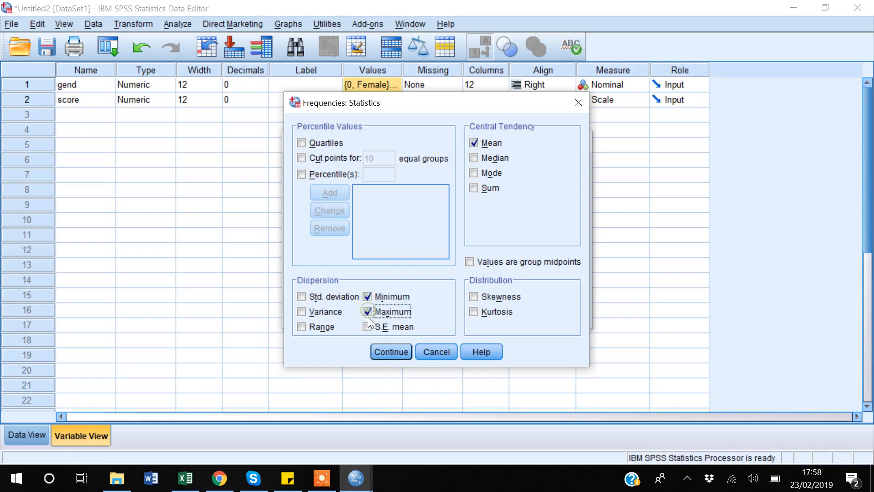
{"action": "left_click", "coordinate": [392, 351]}
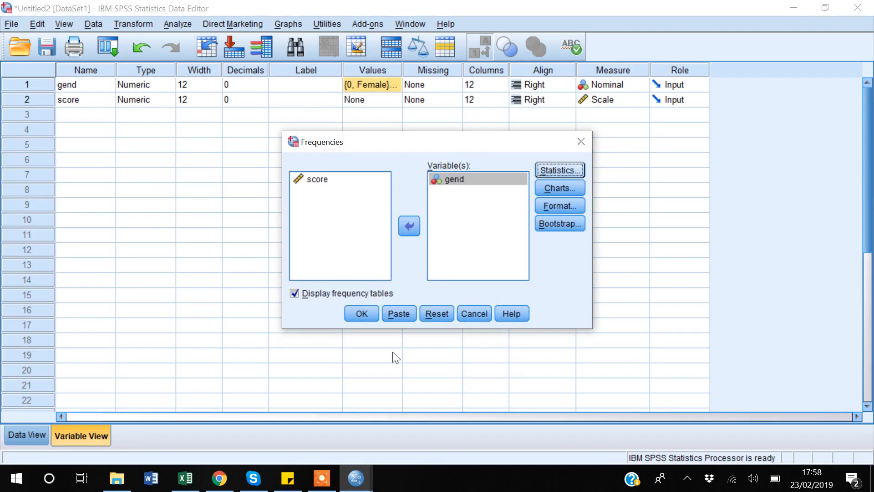
Run the Frequencies analysis for gend and view its statistics and frequency tables in the output.
{"action": "left_click", "coordinate": [362, 314]}
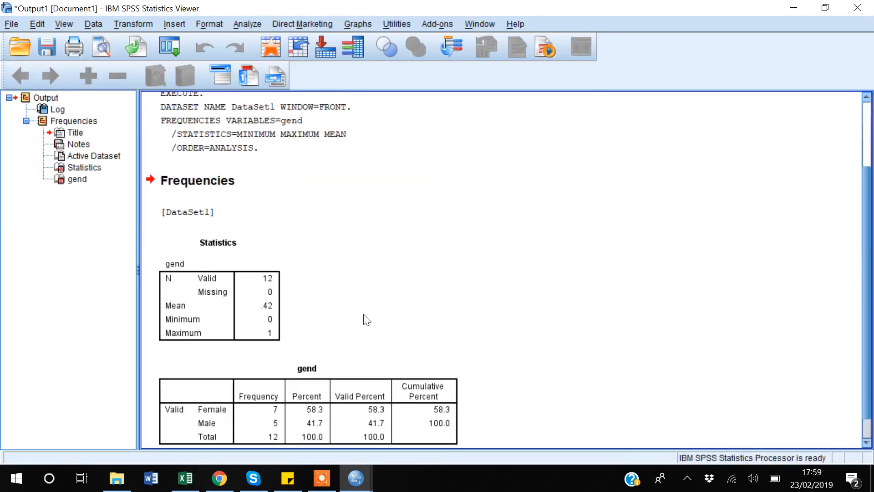
{"action": "scroll", "coordinate": [364, 317], "scroll_direction": "down", "scroll_amount": 1}
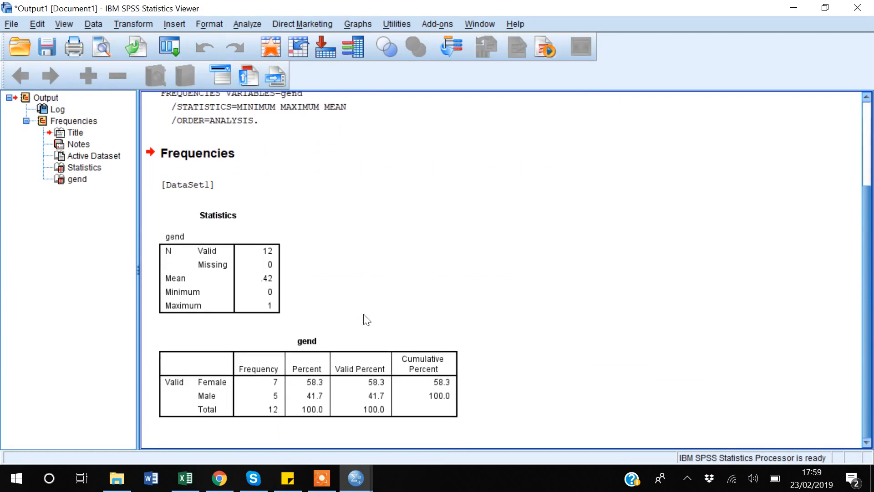
{"action": "left_click", "coordinate": [279, 285]}
Return to the dataset's case data and inspect the codes behind the gend labels in the first three rows.
{"action": "left_click", "coordinate": [356, 478]}
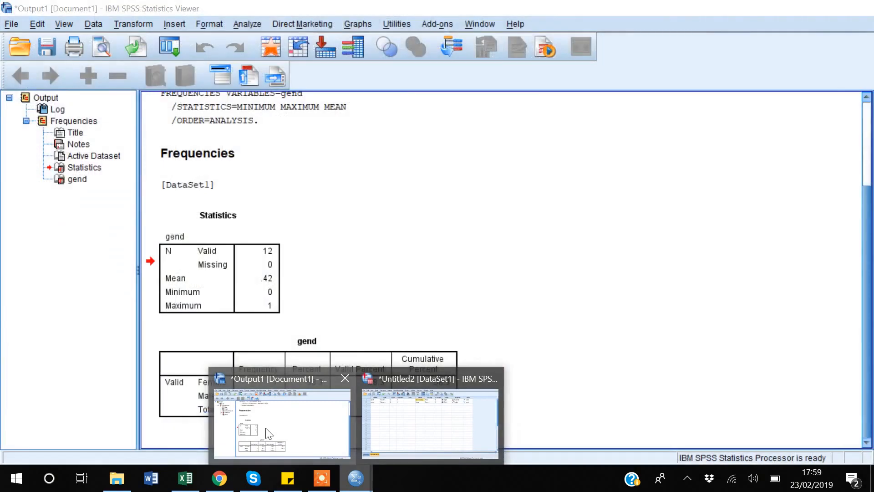
{"action": "mouse_move", "coordinate": [463, 421]}
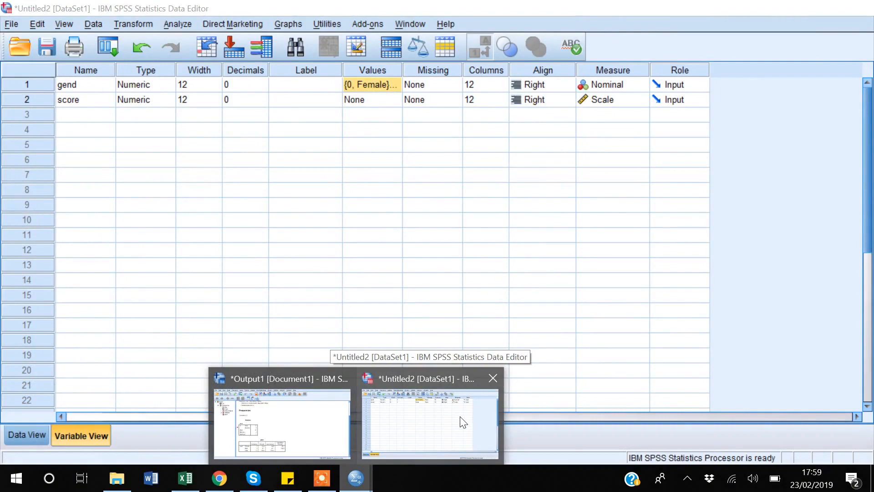
{"action": "left_click", "coordinate": [463, 421]}
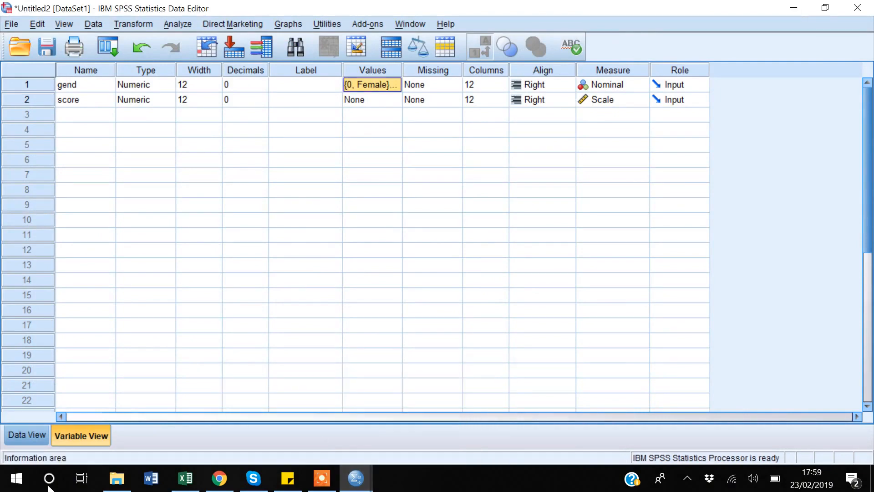
{"action": "left_click", "coordinate": [25, 438]}
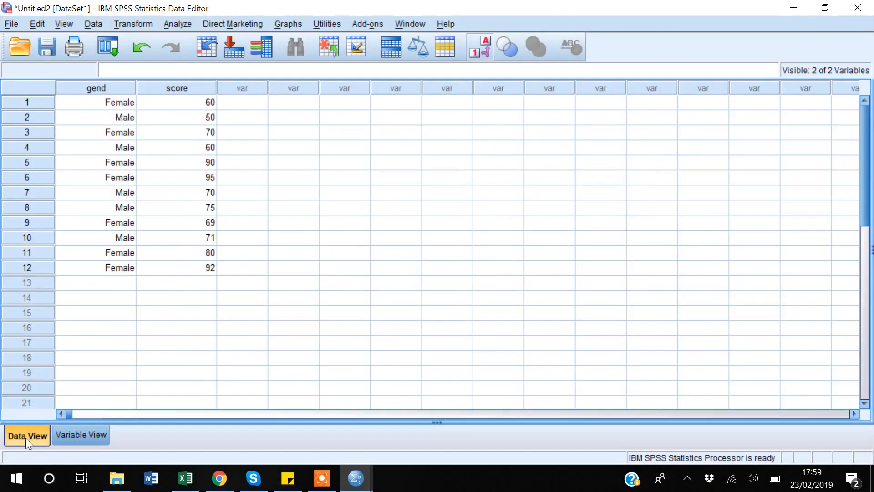
{"action": "left_click", "coordinate": [109, 130]}
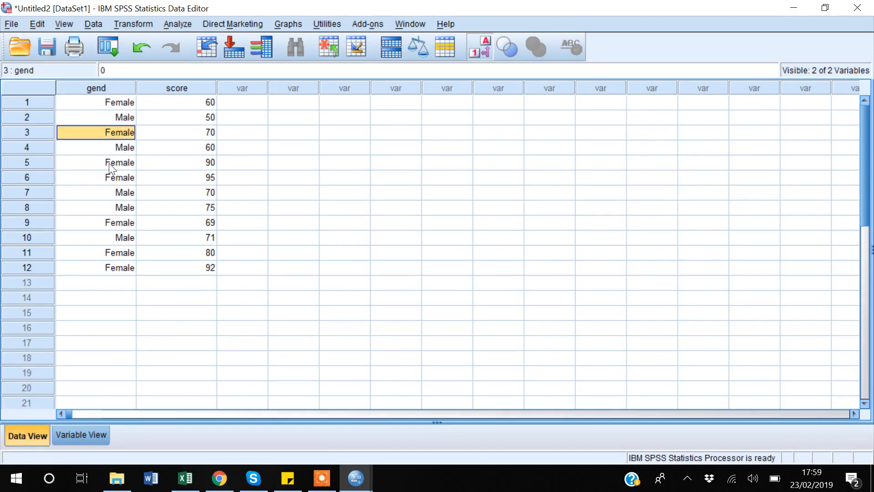
{"action": "left_click", "coordinate": [116, 117]}
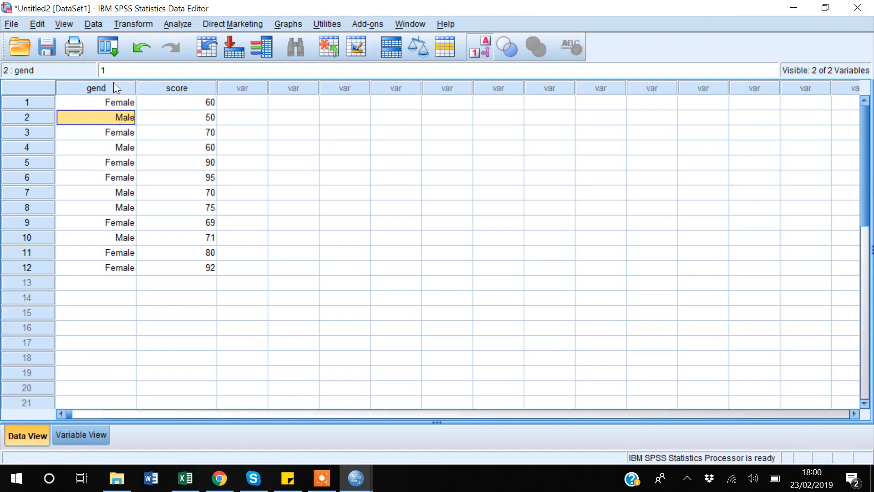
{"action": "left_click", "coordinate": [120, 103]}
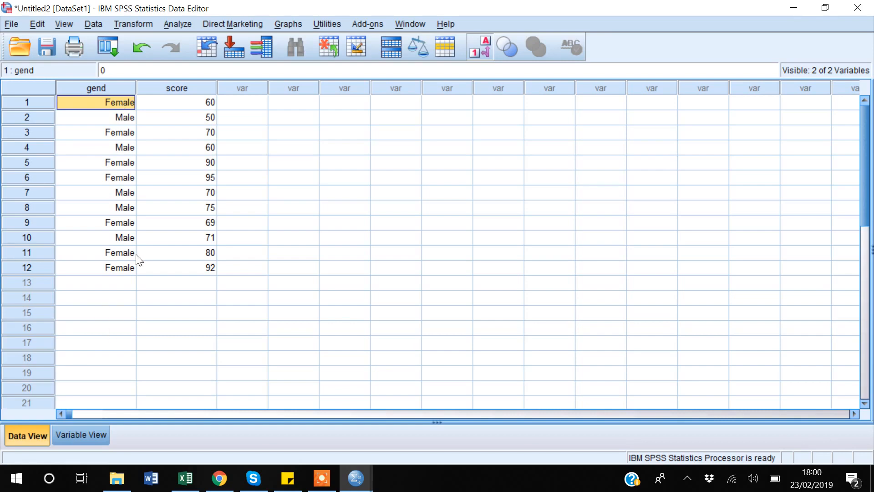
Switch the gend data to its numeric codes, then turn the value labels display back on.
{"action": "left_click", "coordinate": [477, 48]}
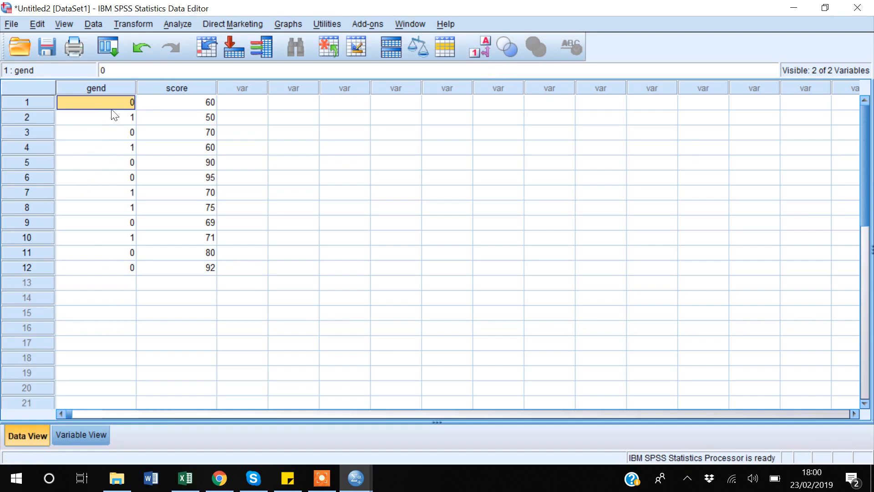
{"action": "left_click", "coordinate": [63, 24]}
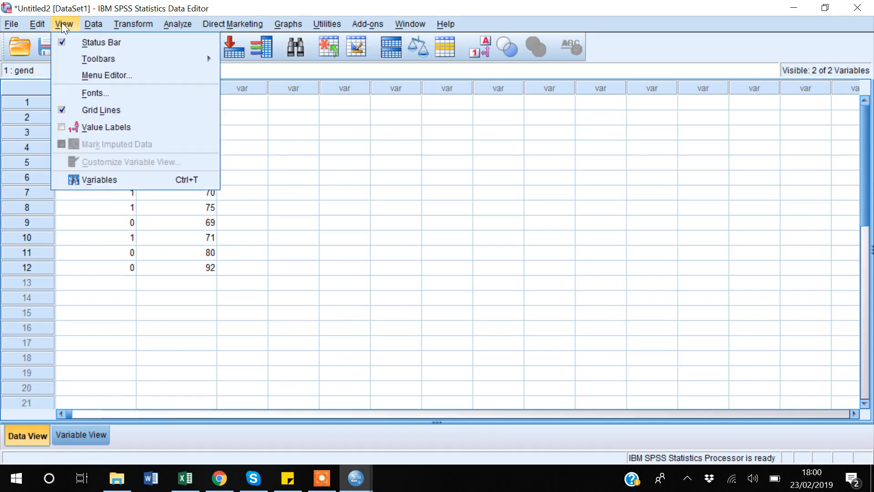
{"action": "left_click", "coordinate": [97, 128]}
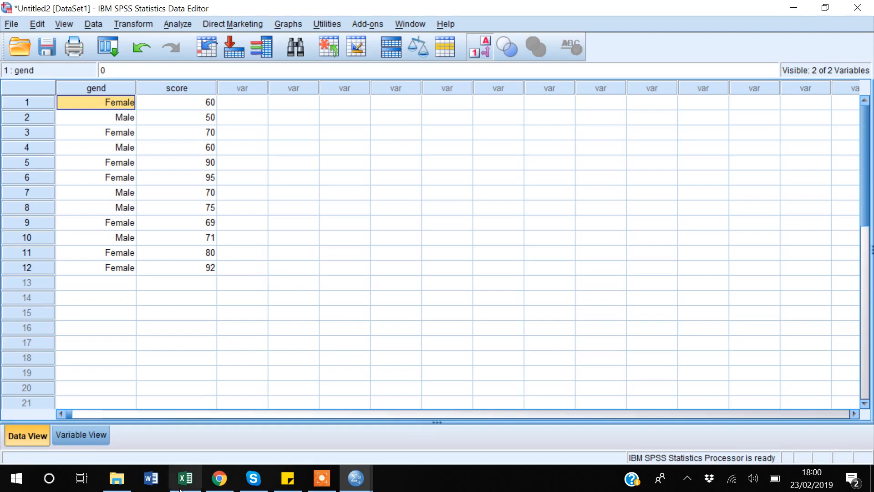
Compare the gend variable definition with the title of its frequency table in the output.
{"action": "left_click", "coordinate": [95, 437]}
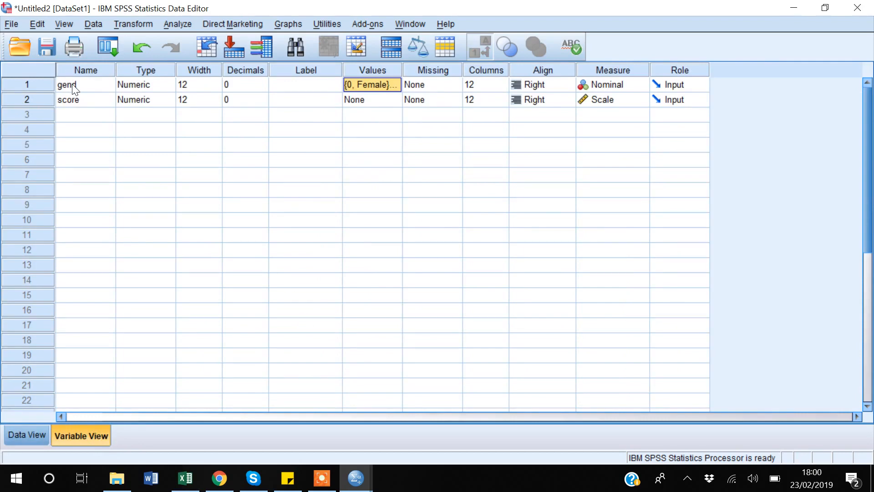
{"action": "left_click", "coordinate": [351, 489]}
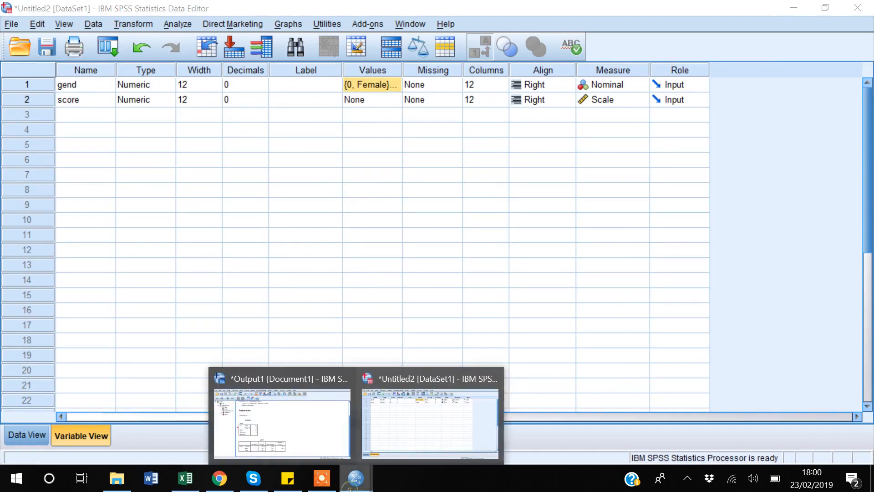
{"action": "left_click", "coordinate": [307, 450]}
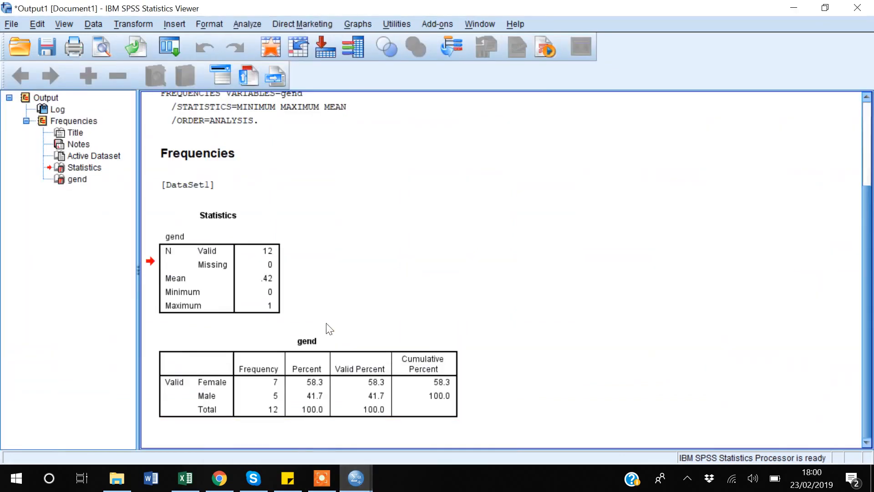
{"action": "left_click", "coordinate": [321, 336]}
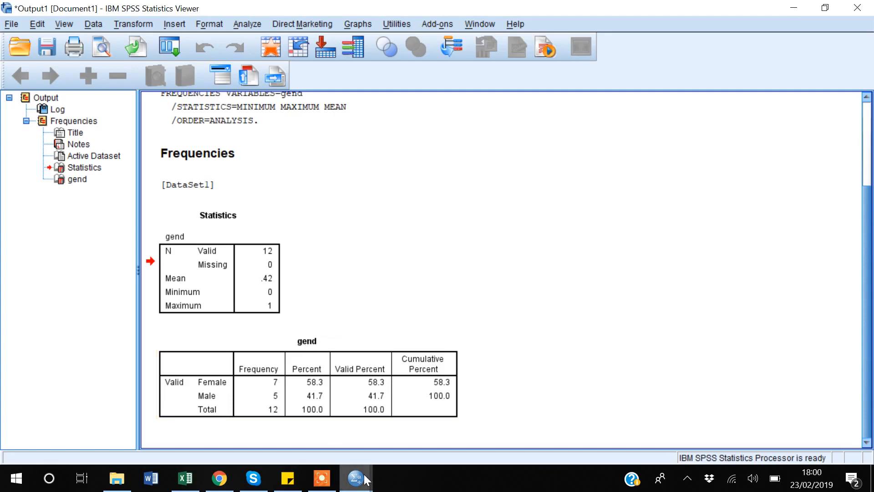
Give the gend variable the label Gender of Respondent and set the width of score to 11.
{"action": "mouse_move", "coordinate": [365, 479]}
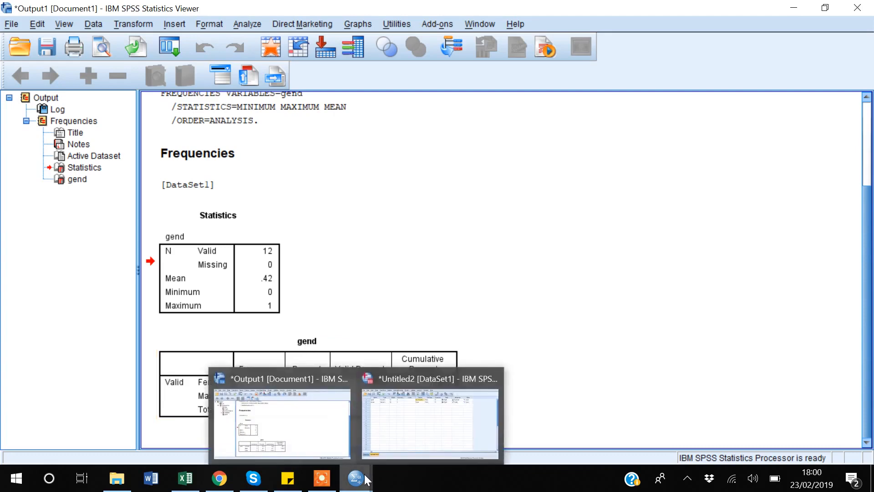
{"action": "left_click", "coordinate": [405, 424]}
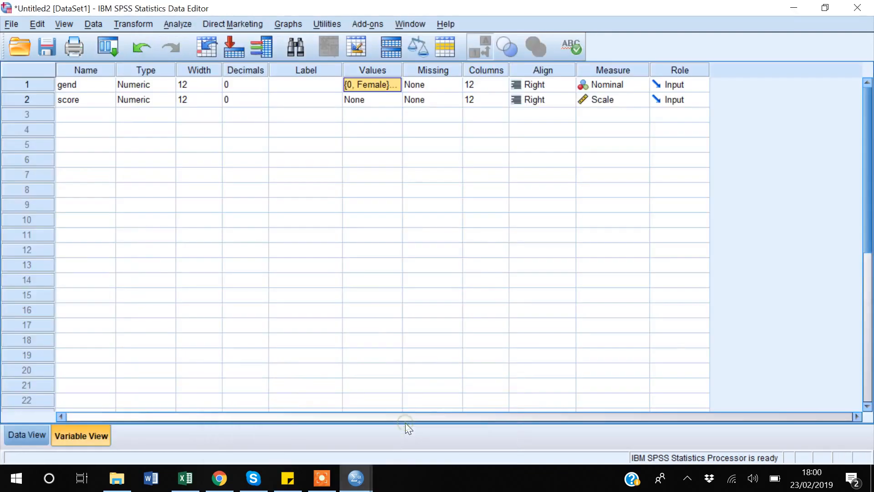
{"action": "left_click", "coordinate": [296, 85]}
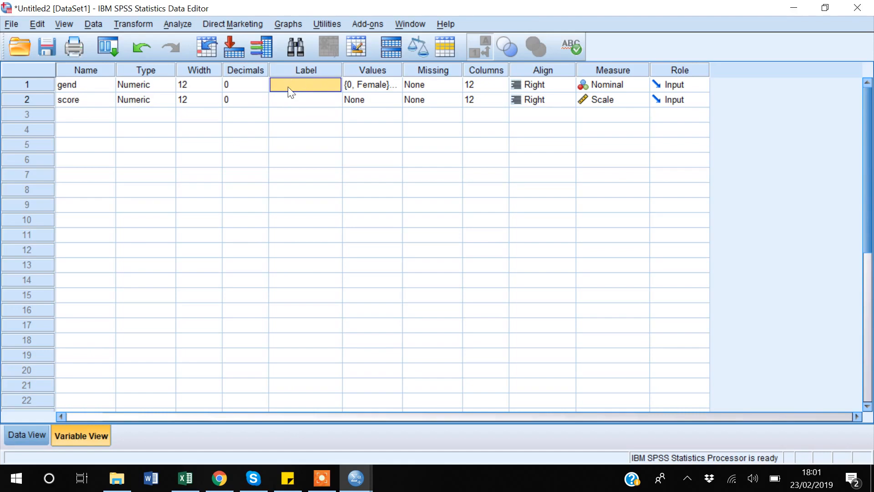
{"action": "type", "text": "Ge"}
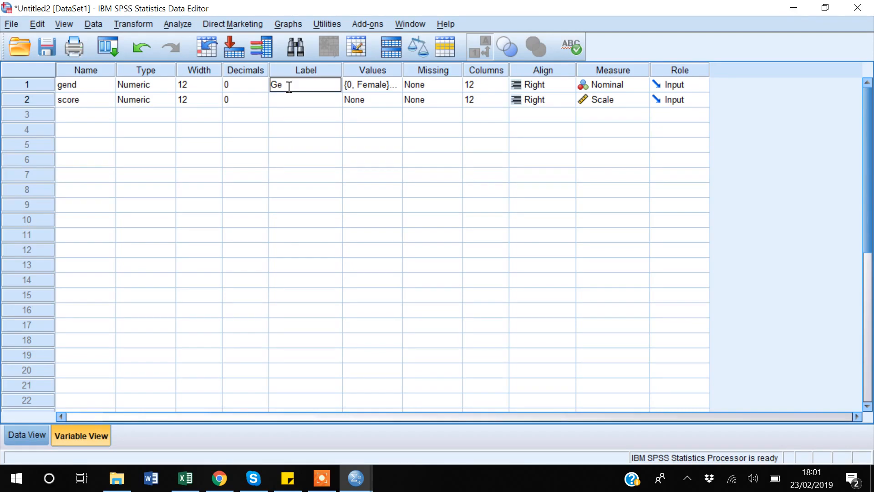
{"action": "type", "text": "nder"}
{"action": "type", "text": "of Responde"}
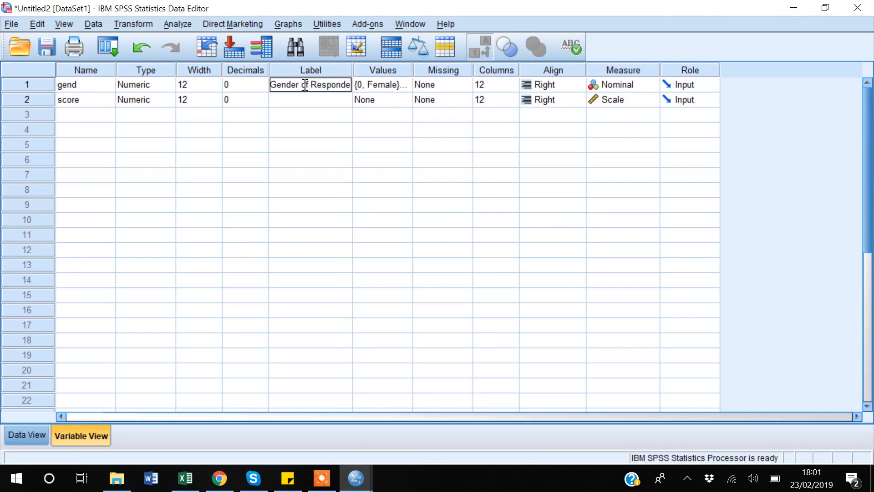
{"action": "type", "text": "nt"}
{"action": "left_click", "coordinate": [302, 133]}
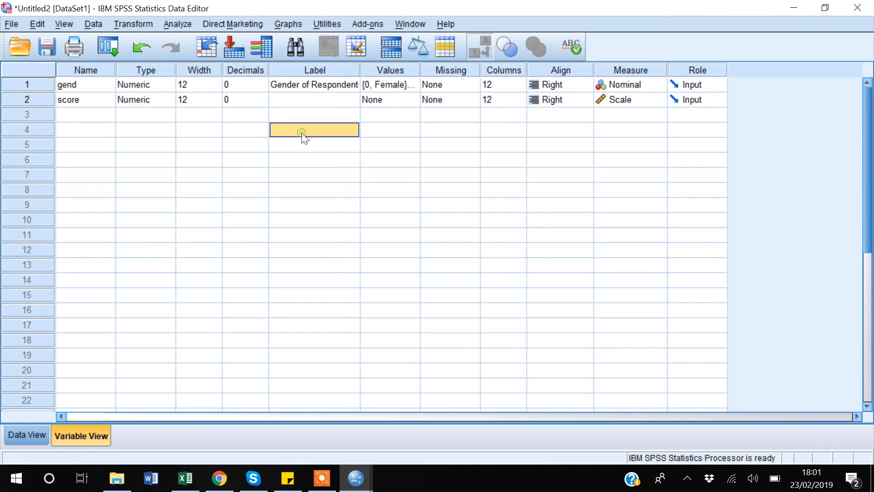
{"action": "left_click", "coordinate": [216, 100]}
{"action": "left_click", "coordinate": [216, 101]}
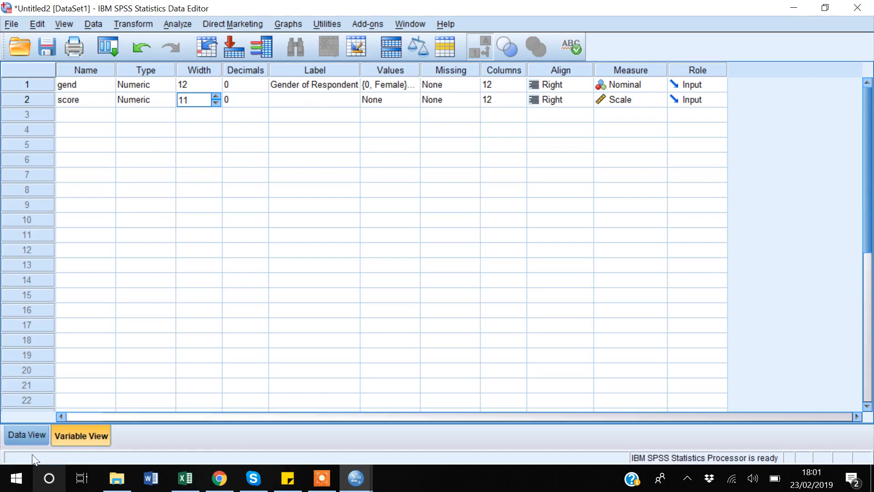
Rerun the Frequencies analysis for the relabelled gender variable and return to the variable definitions.
{"action": "left_click", "coordinate": [178, 24]}
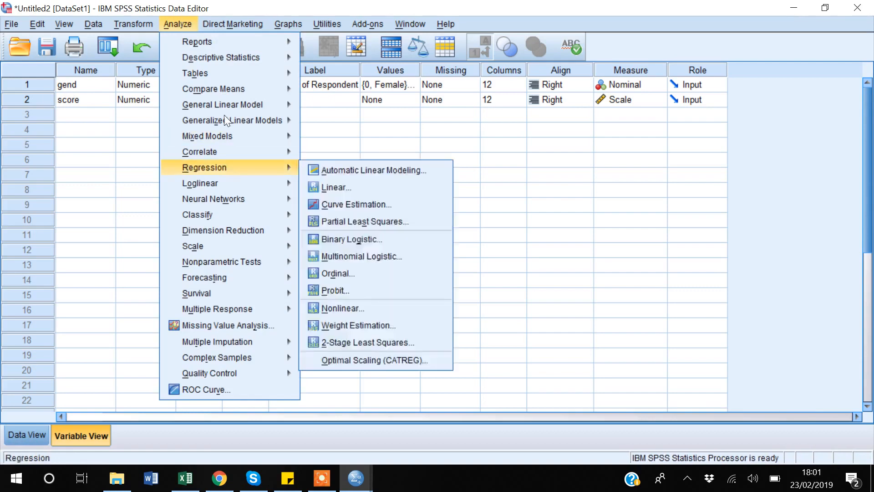
{"action": "mouse_move", "coordinate": [217, 64]}
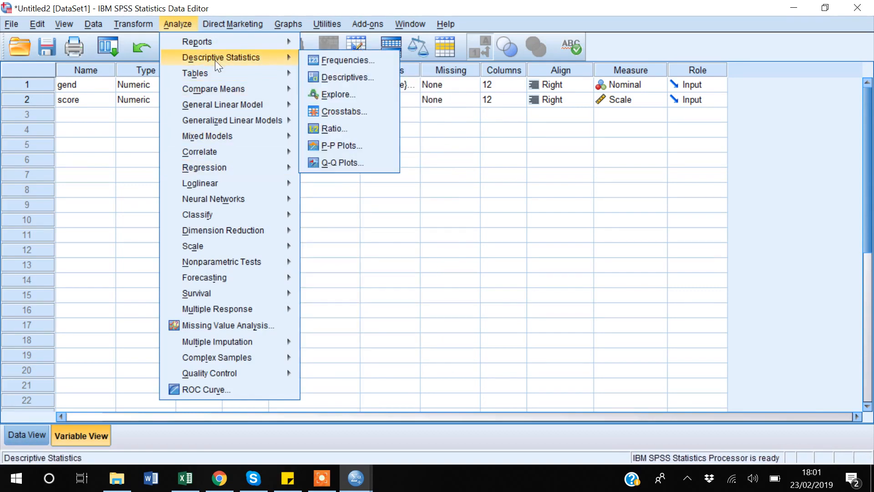
{"action": "left_click", "coordinate": [356, 59]}
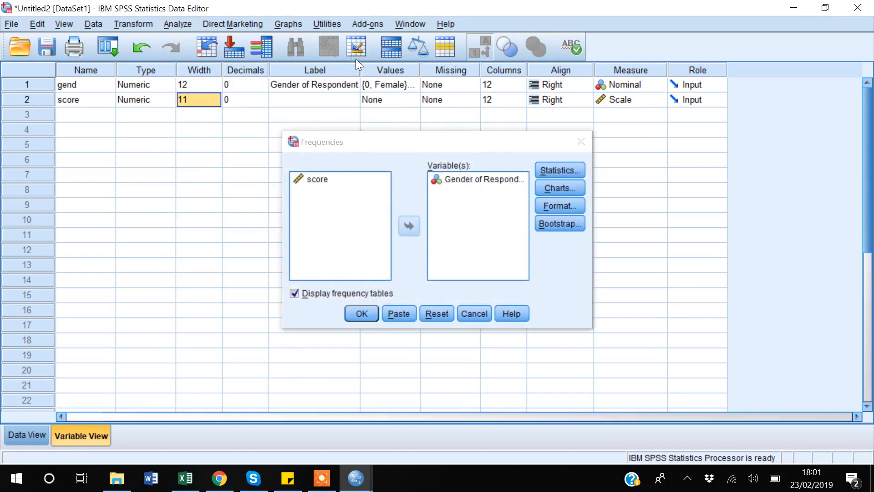
{"action": "left_click", "coordinate": [486, 182]}
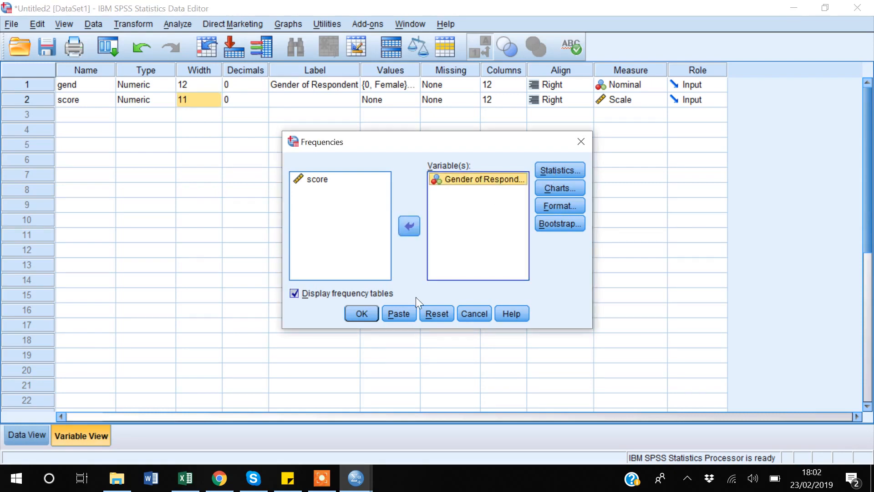
{"action": "left_click", "coordinate": [361, 314]}
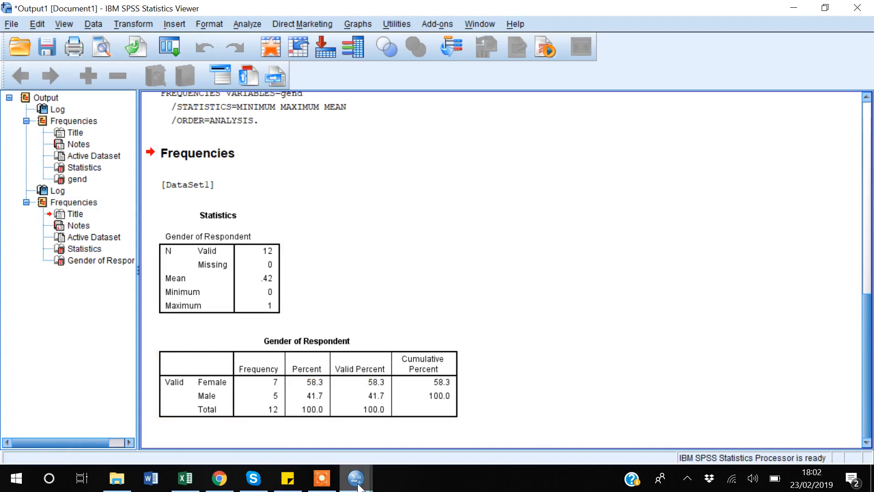
{"action": "mouse_move", "coordinate": [349, 485]}
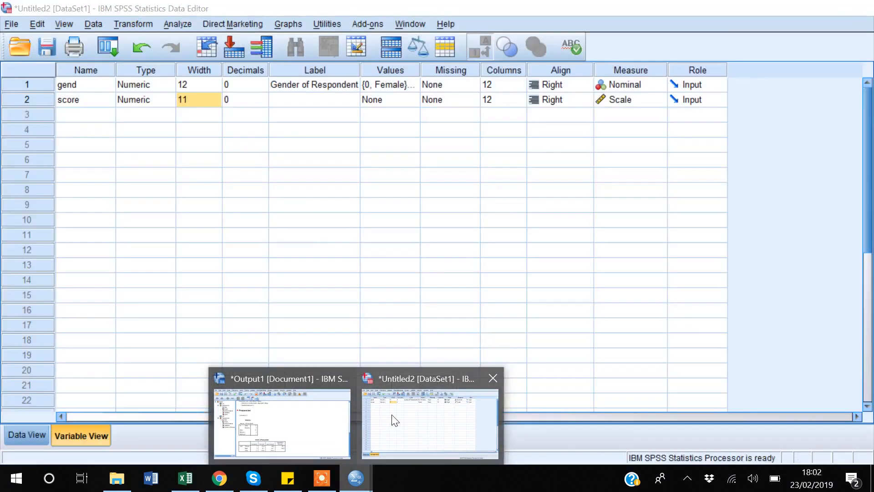
{"action": "left_click", "coordinate": [391, 416]}
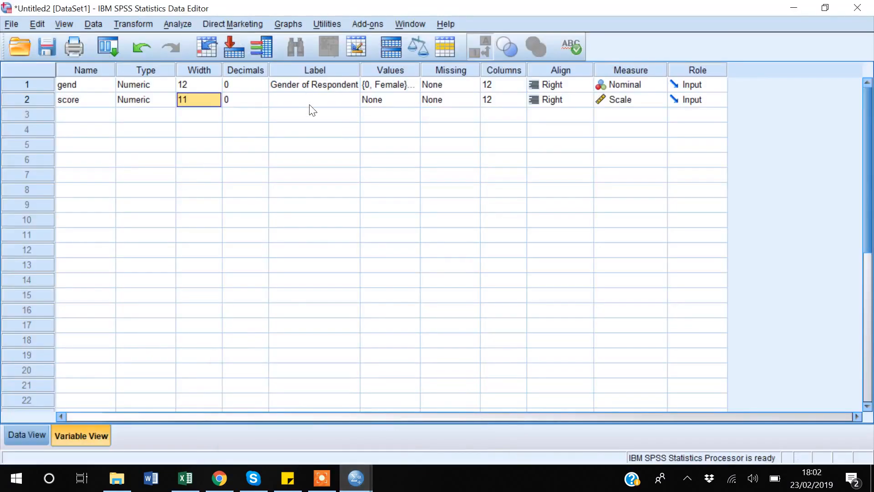